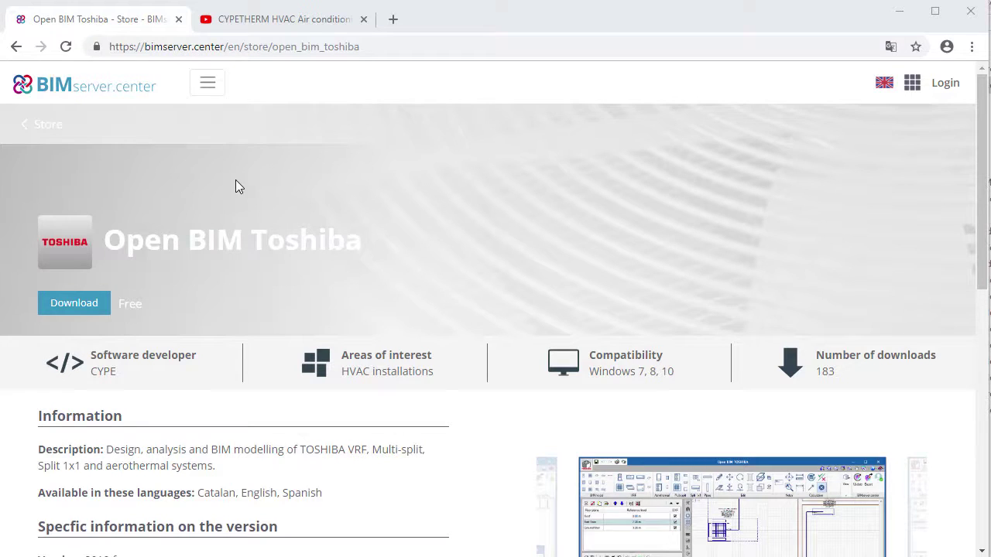
Search the BIMserver.center store for Open BIM Toshiba.
scroll(324, 406, "down", 3)
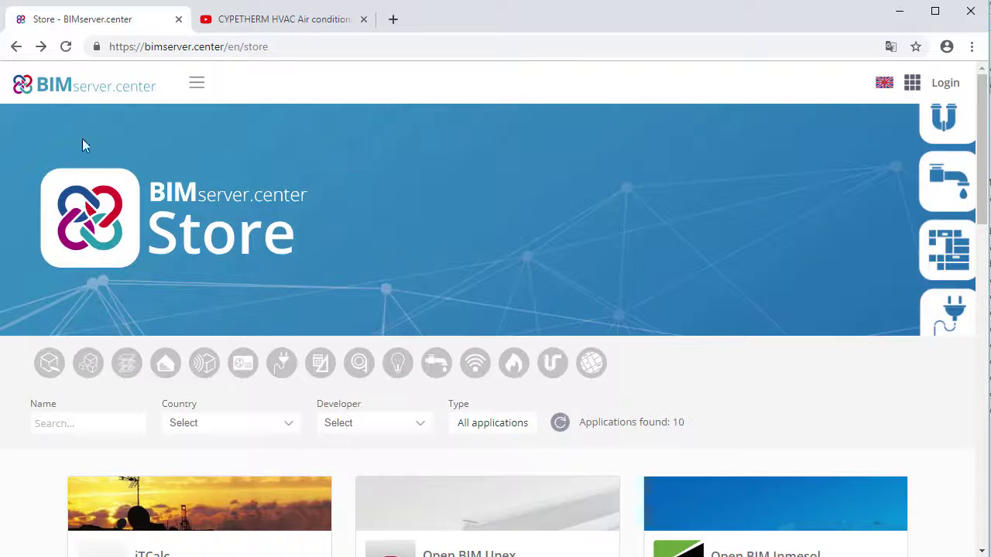
scroll(427, 276, "down", 1)
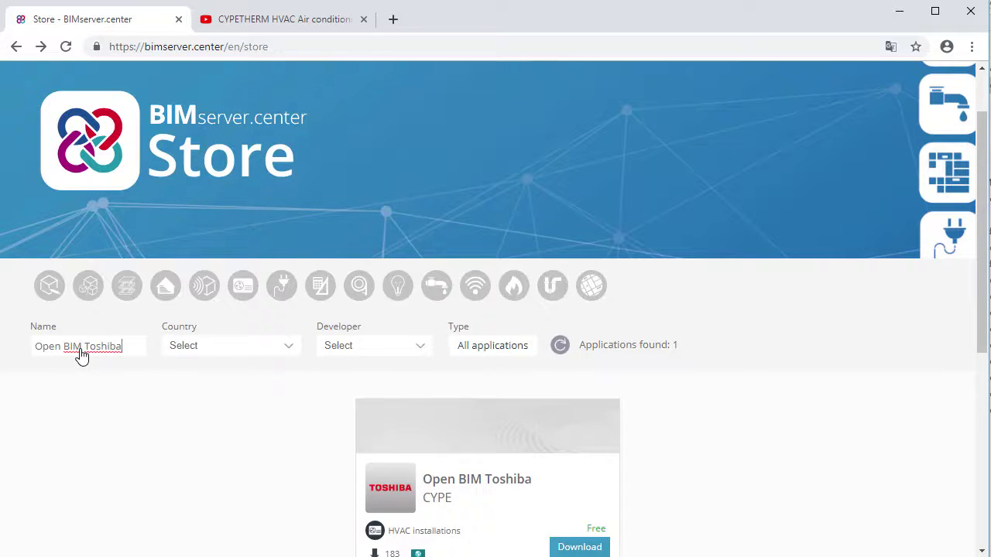
scroll(527, 463, "down", 1)
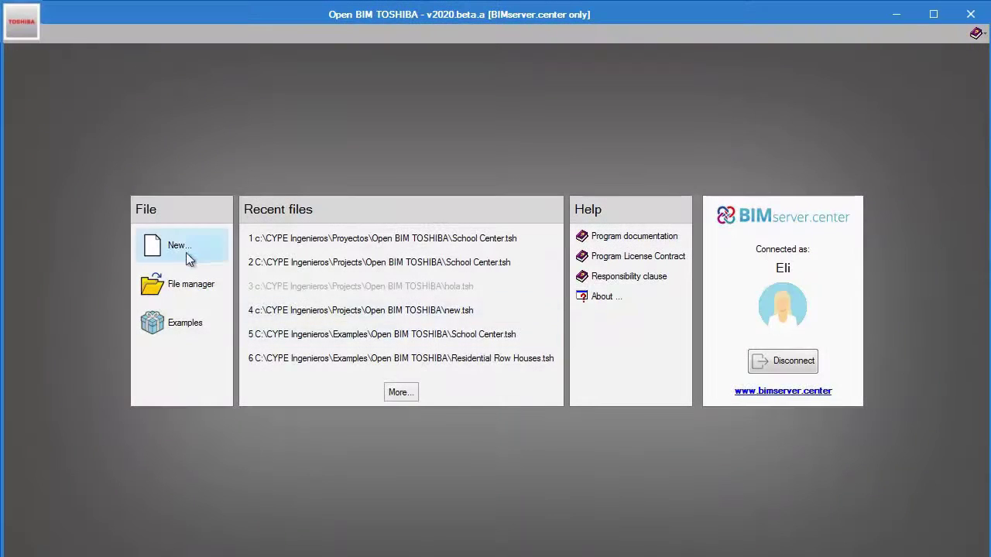
Switch to Open BIM TOSHIBA, create a new job named School Center and select the SCHOOL CENTER project for its BIM model.
left_click(183, 252)
type("S")
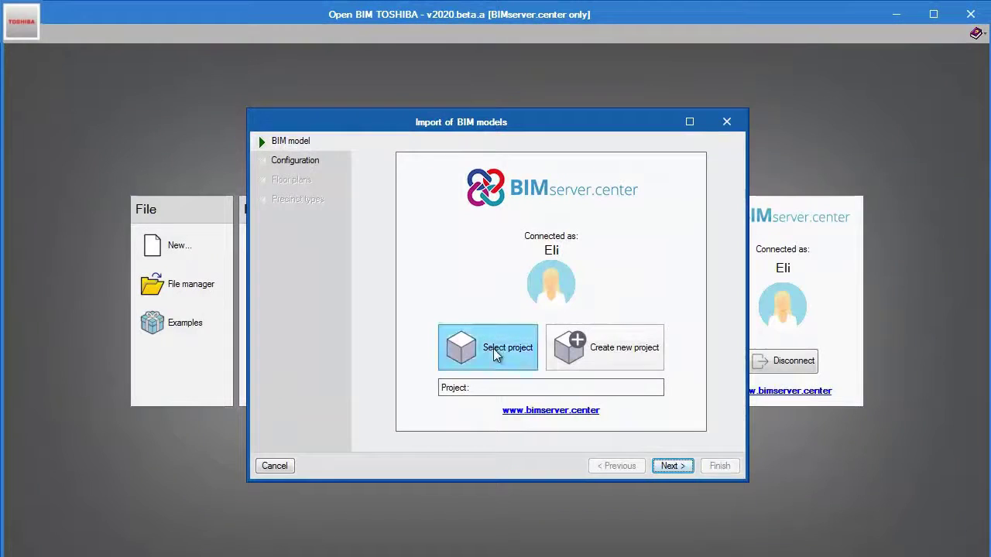
left_click(493, 349)
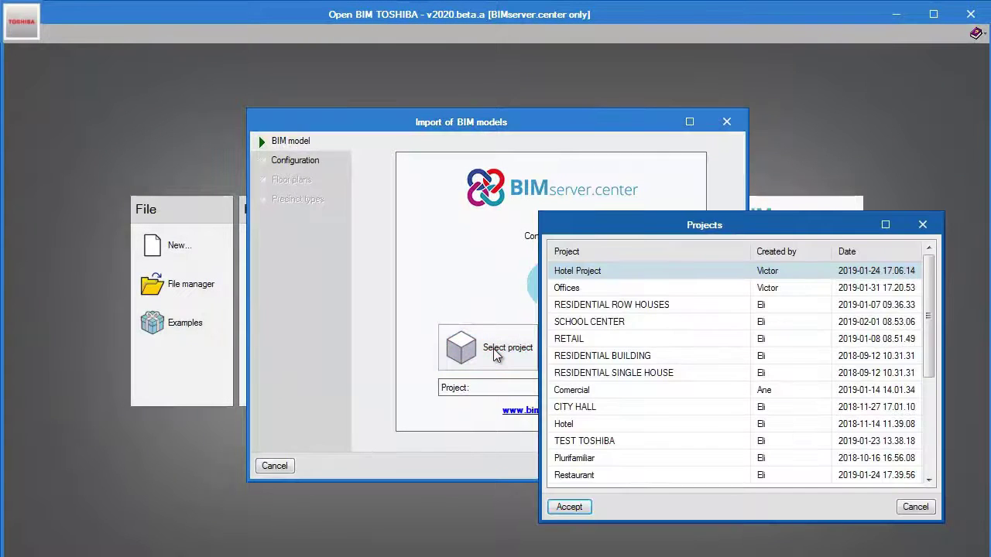
double_click(580, 324)
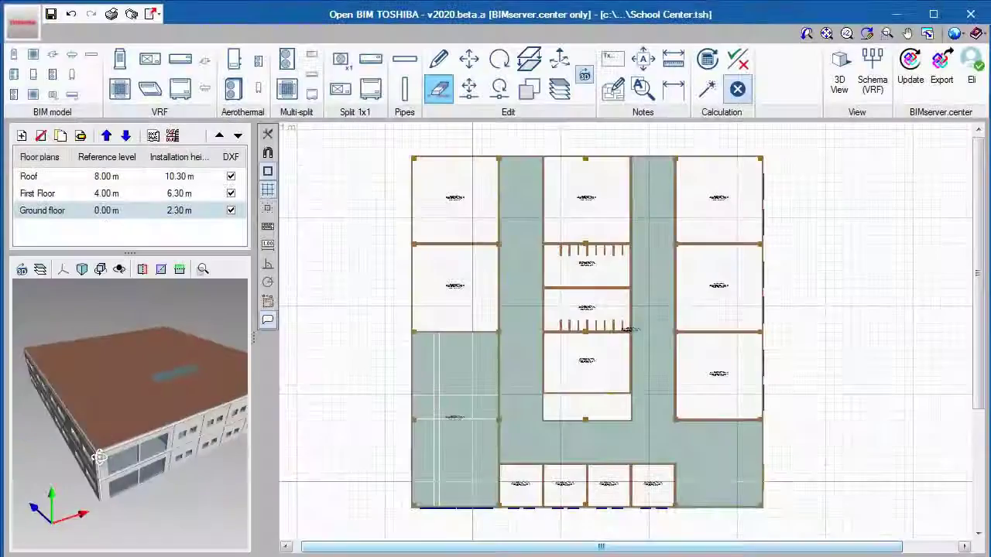
Examine the building in 3D and the thermal loads and design parameters of the ground-floor PB Office1 space.
left_click_drag(96, 418, 116, 462)
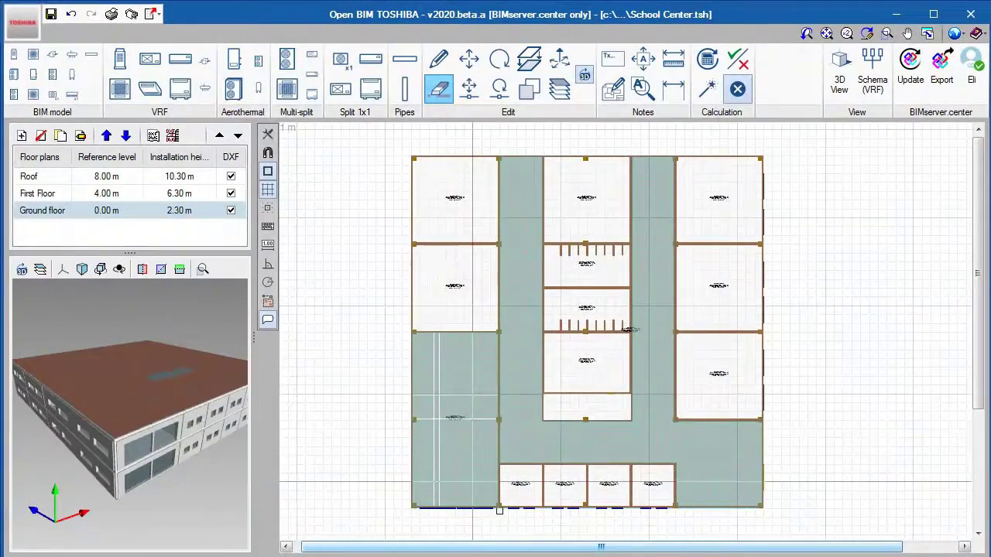
scroll(499, 510, "up", 5)
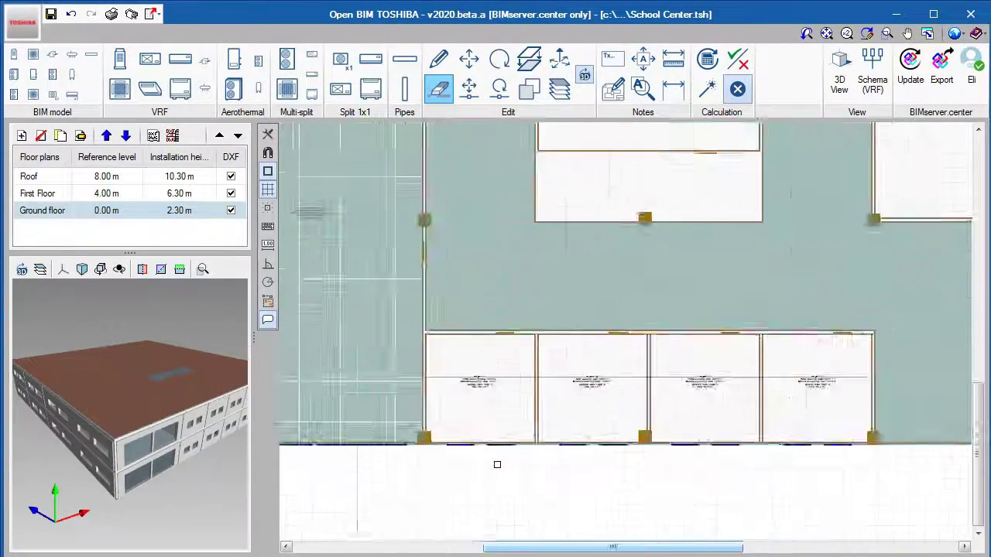
scroll(497, 464, "up", 3)
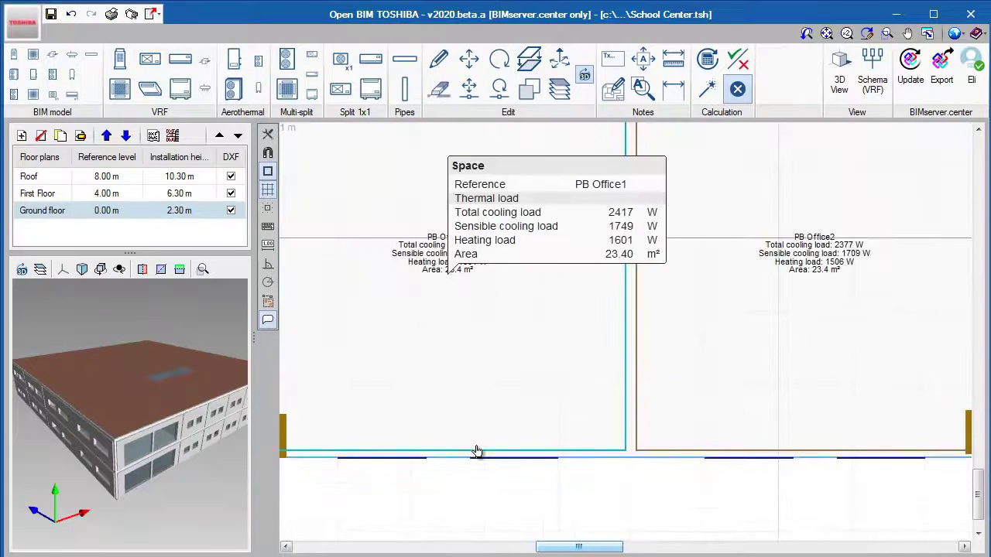
left_click(476, 451)
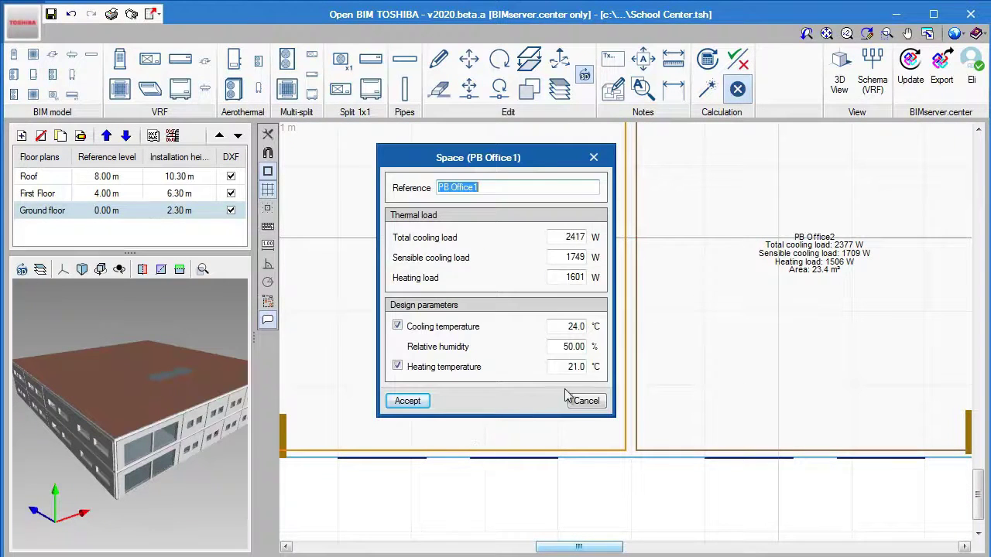
left_click(586, 402)
Place a Split 1x1 wall-mounted indoor unit, Monza R-32 model RAS-10PKVSG-E, near the upper-right corner of PB Office1.
scroll(580, 398, "down", 2)
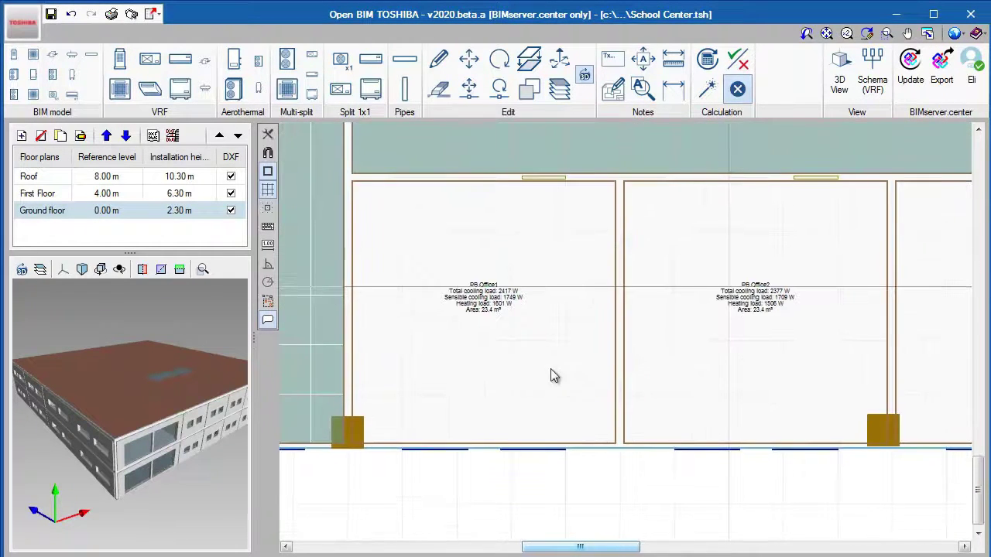
left_click(370, 60)
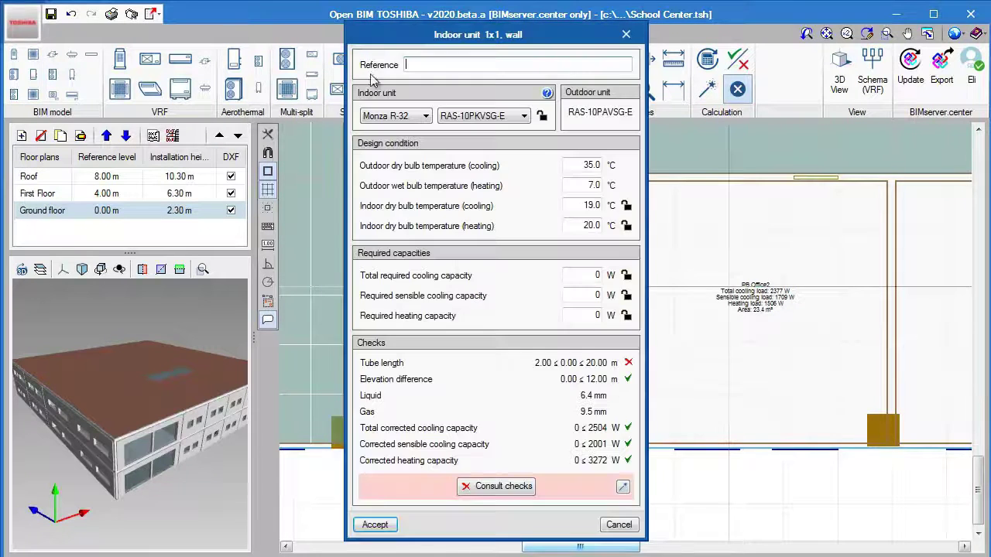
left_click(375, 525)
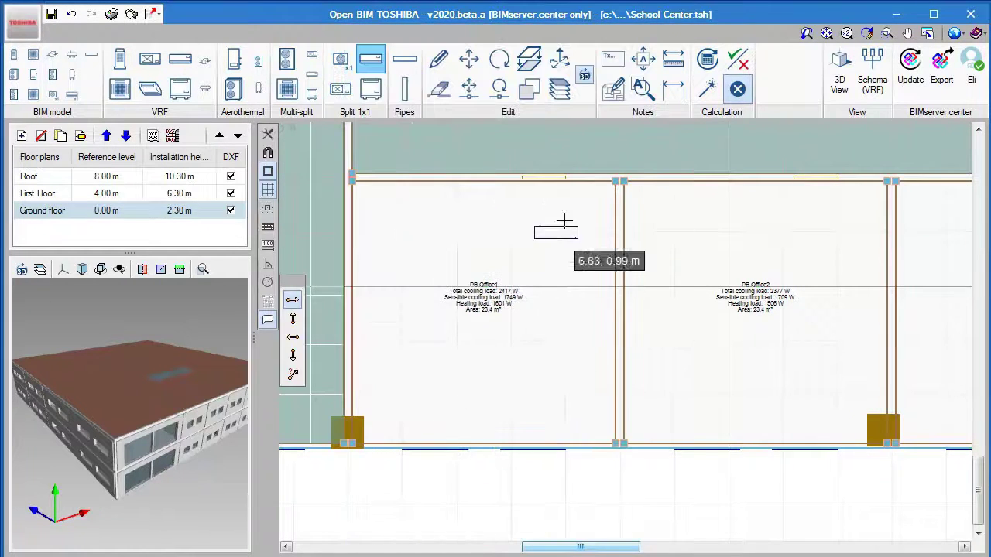
left_click(577, 195)
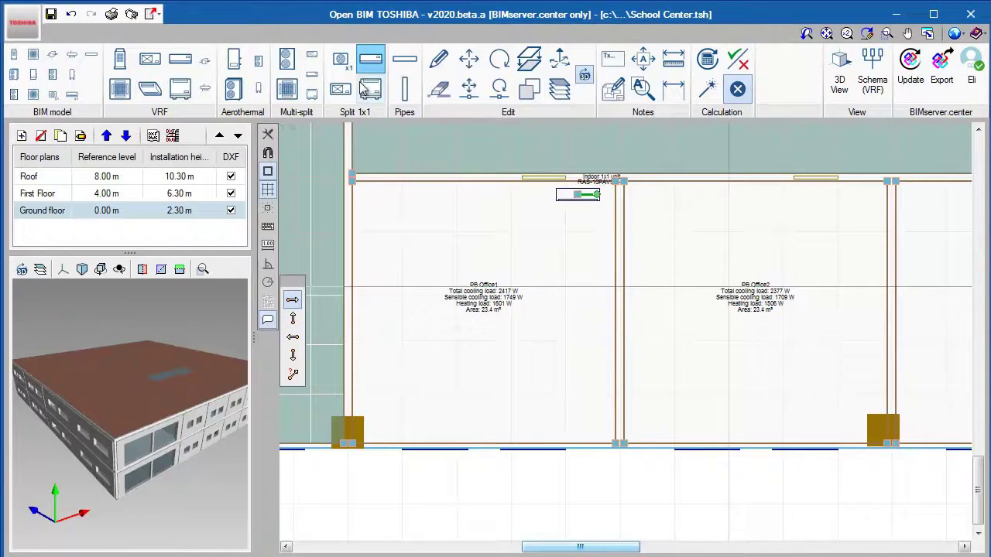
Place a Split 1x1 outdoor unit just outside PB Office1's exterior wall, at about 7.40, -3.25 m.
left_click(342, 61)
left_click(407, 311)
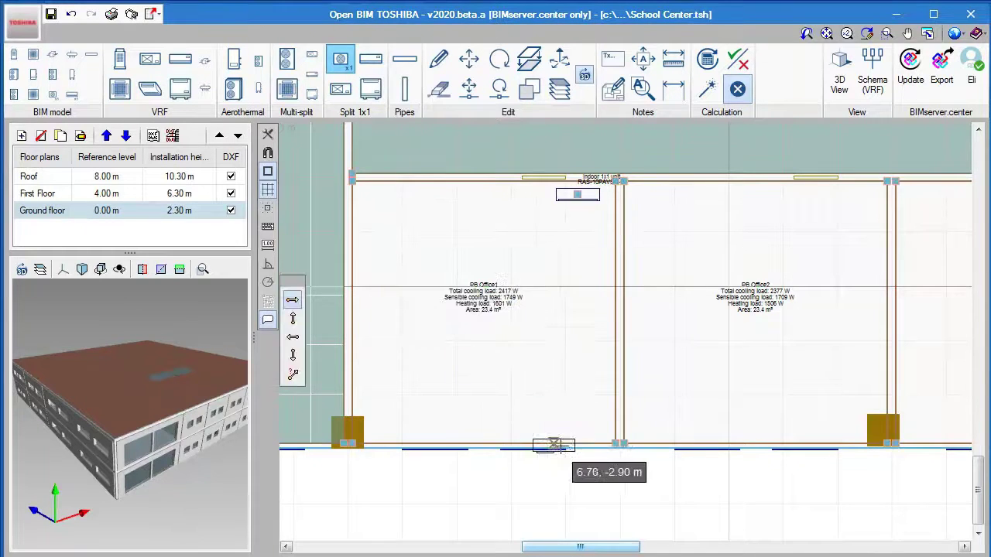
scroll(577, 463, "up", 3)
left_click(594, 468)
scroll(595, 467, "down", 3)
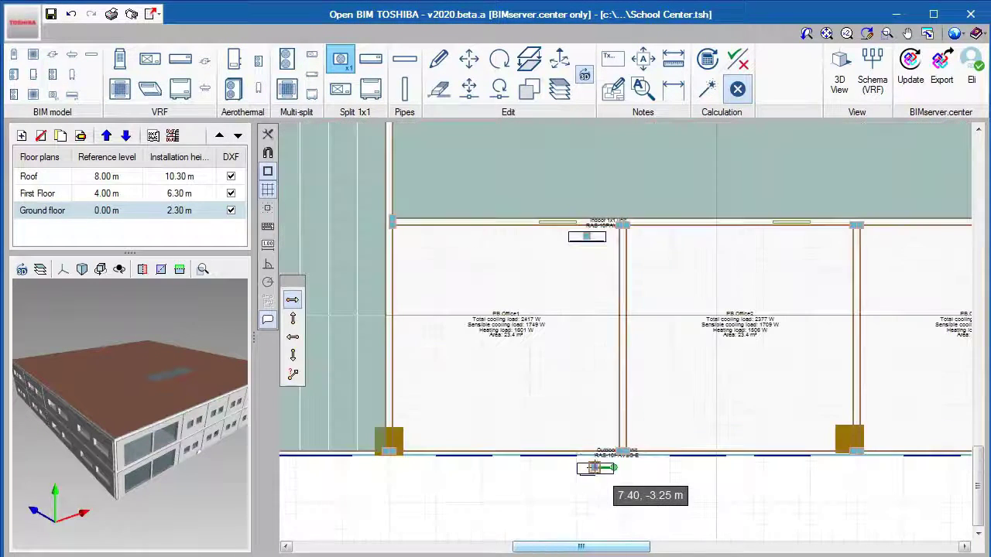
Move the indoor unit's label to the clear area left of the unit inside PB Office1.
scroll(562, 214, "up", 3)
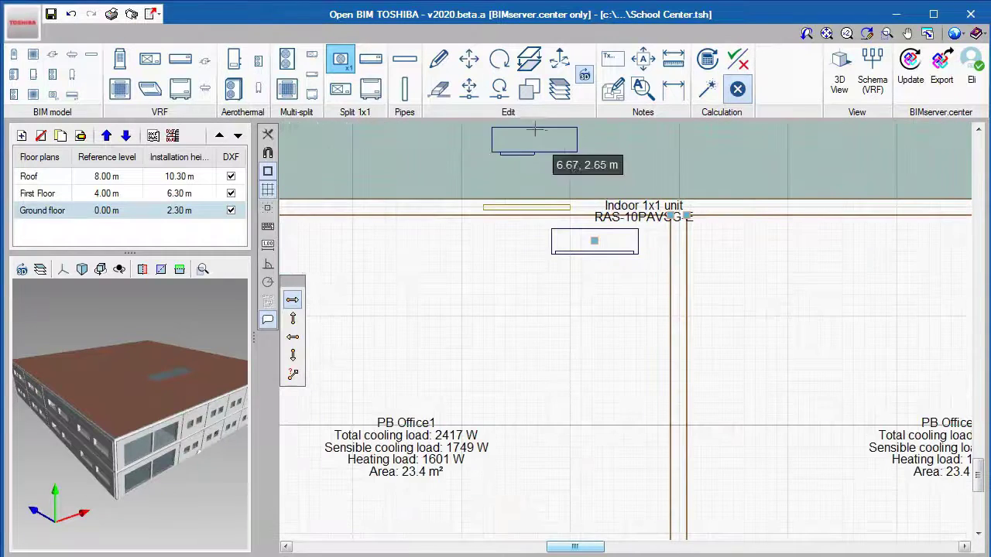
left_click(645, 64)
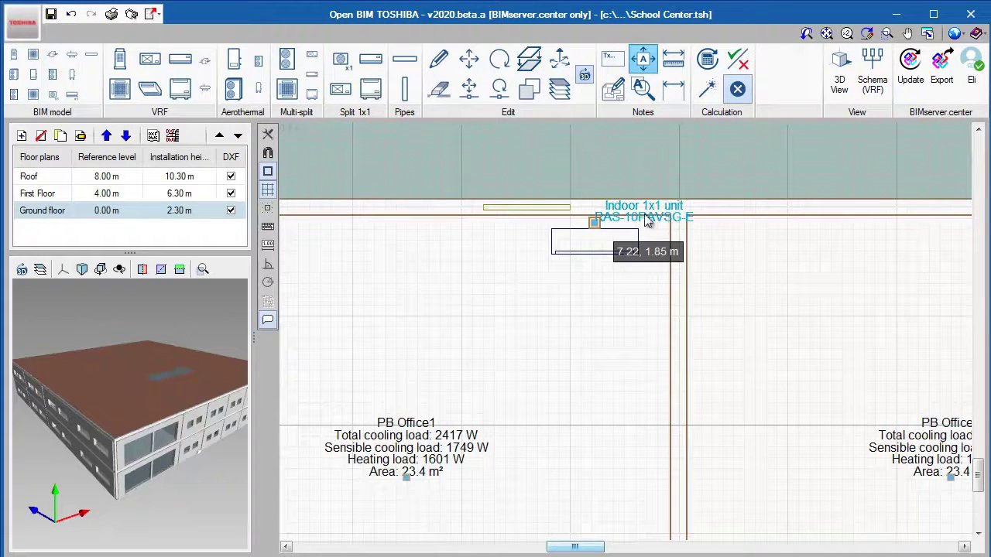
left_click(594, 223)
left_click(434, 251)
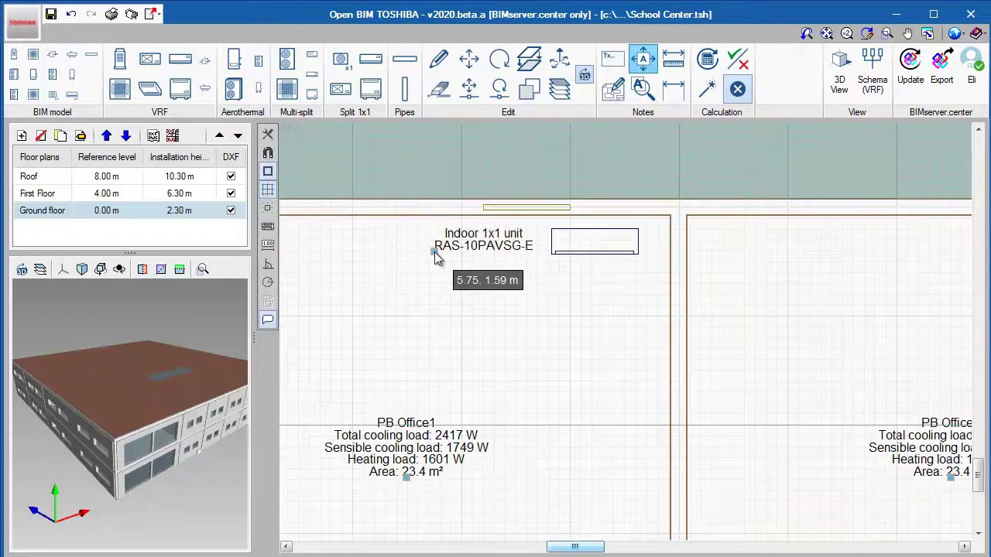
Draw a horizontal pipe without a reference from the indoor unit along PB Office1's right wall to the outdoor unit.
left_click(405, 59)
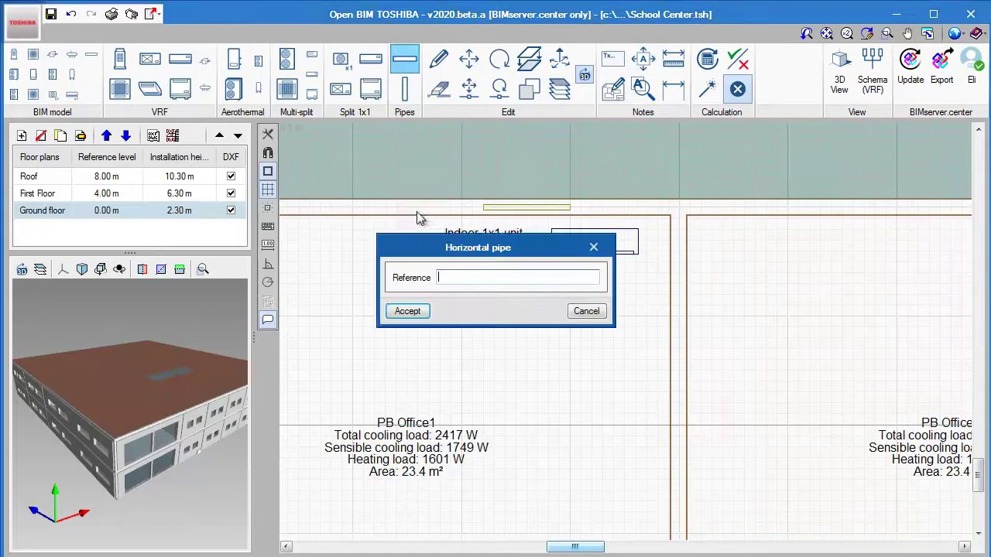
left_click(406, 312)
left_click(594, 241)
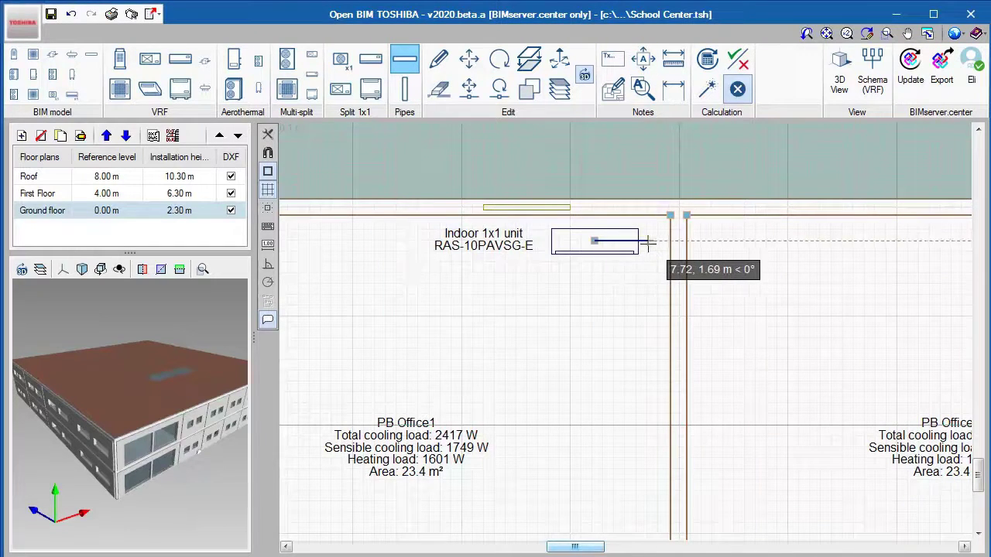
left_click(648, 241)
scroll(647, 243, "down", 4)
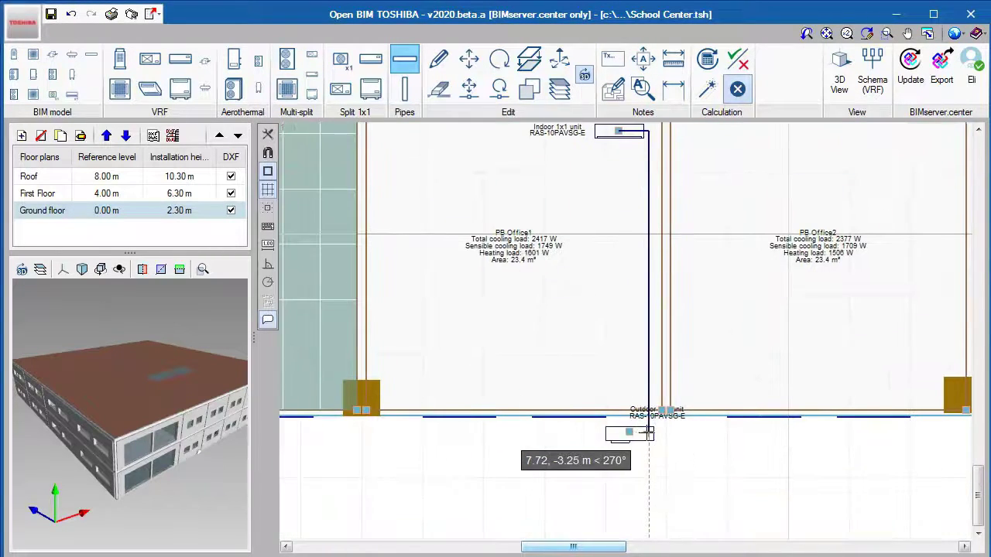
scroll(647, 433, "up", 2)
left_click(624, 434)
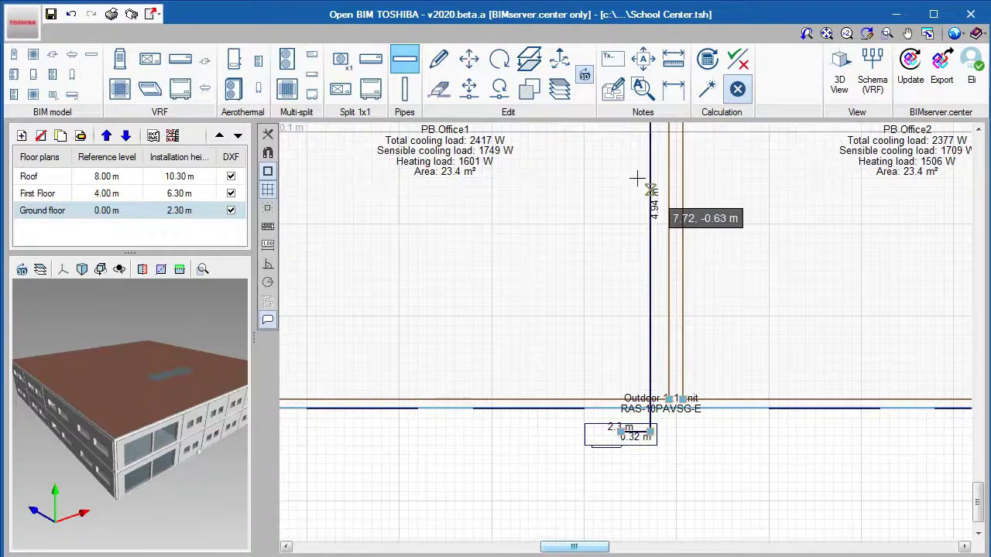
Move the outdoor unit's label to the right of the unit, clear of the wall and pipe.
left_click(667, 406)
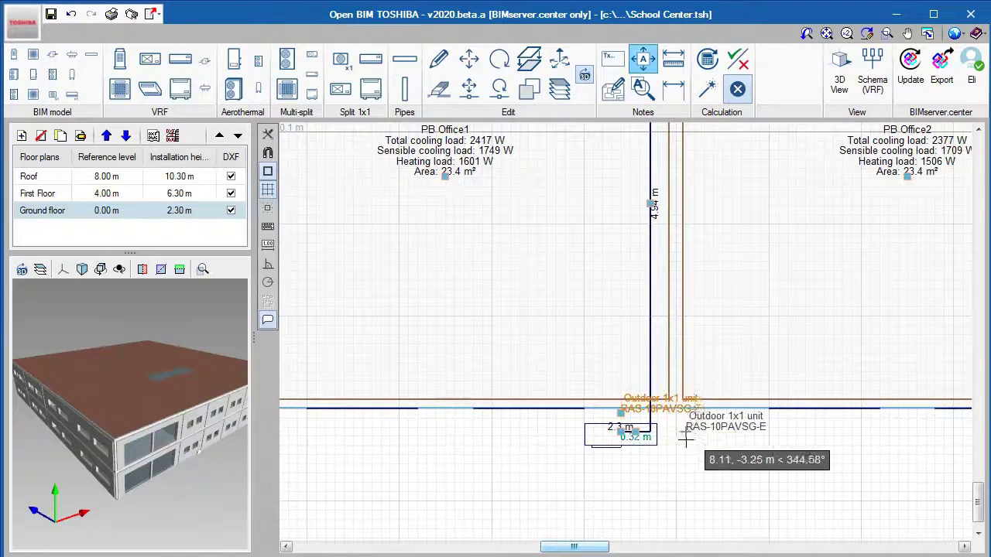
left_click(675, 446)
right_click(666, 448)
Size the 1x1 system automatically and review the indoor unit's model, required capacities and checks.
scroll(642, 419, "down", 2)
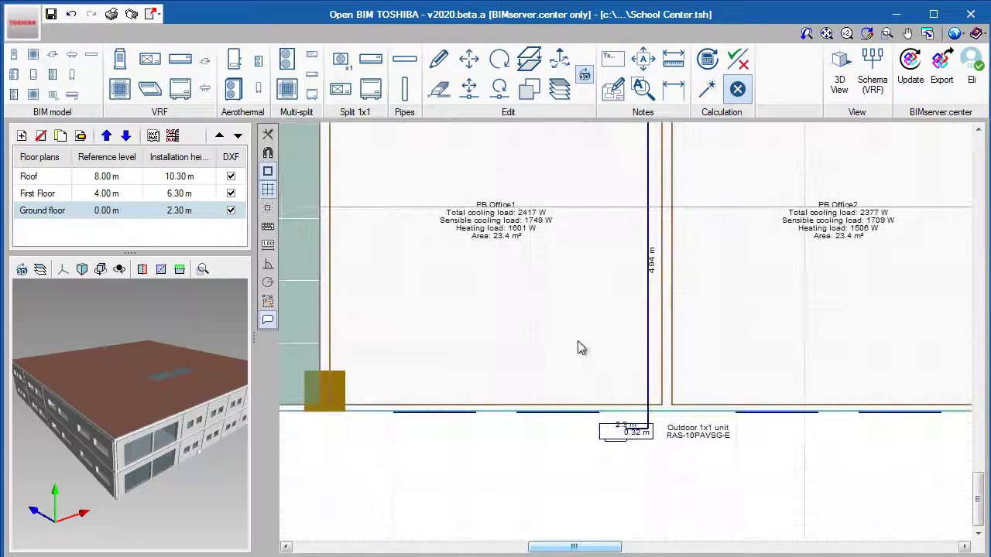
middle_click_drag(577, 342, 521, 397)
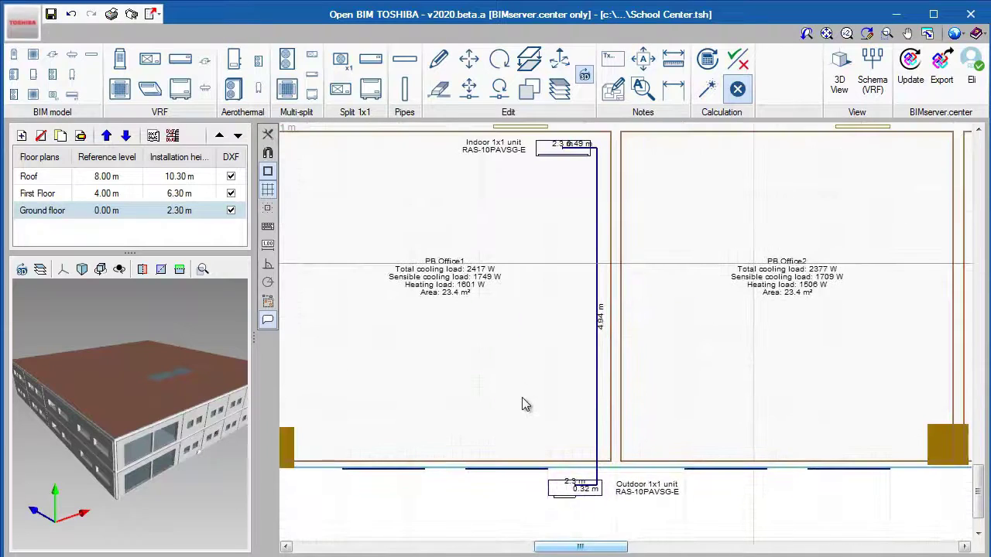
left_click(709, 90)
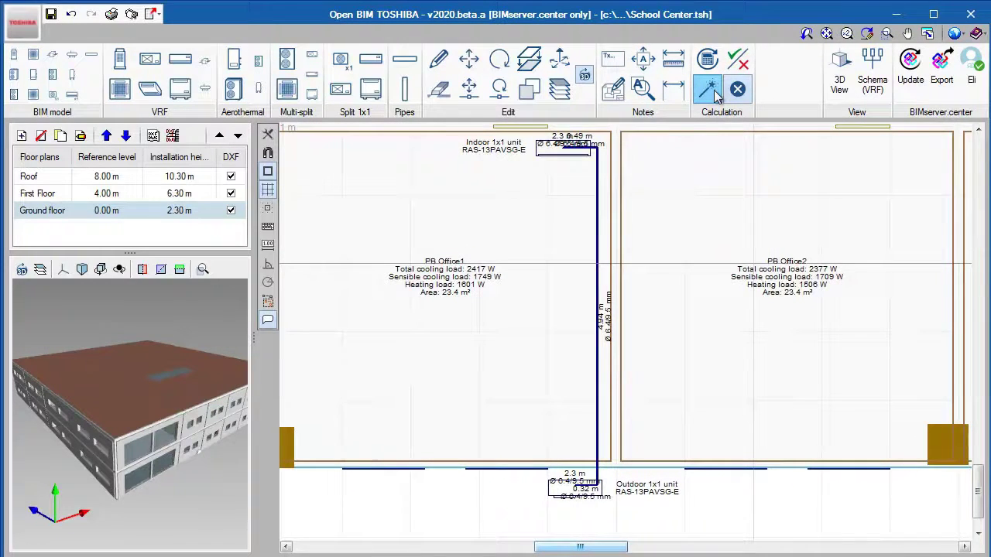
left_click(544, 164)
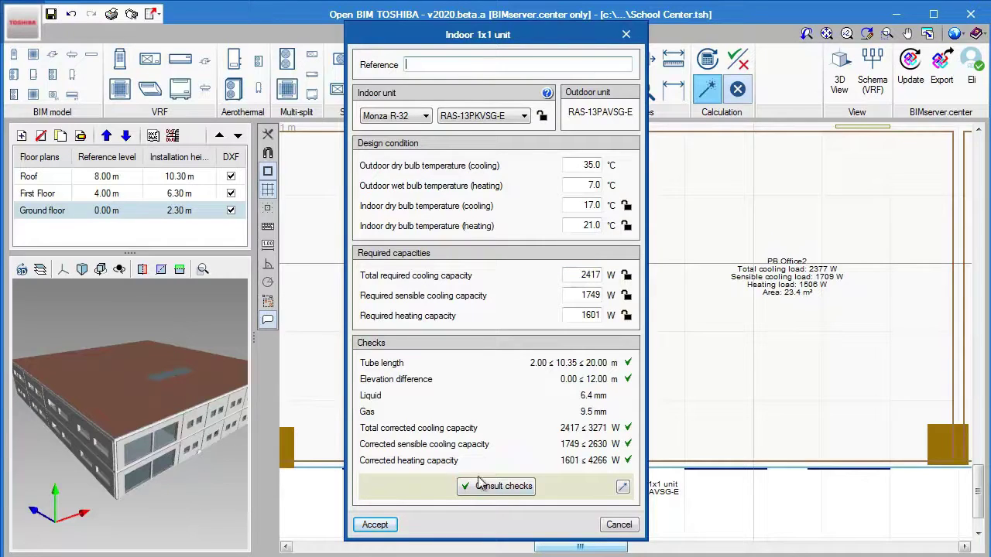
left_click(376, 525)
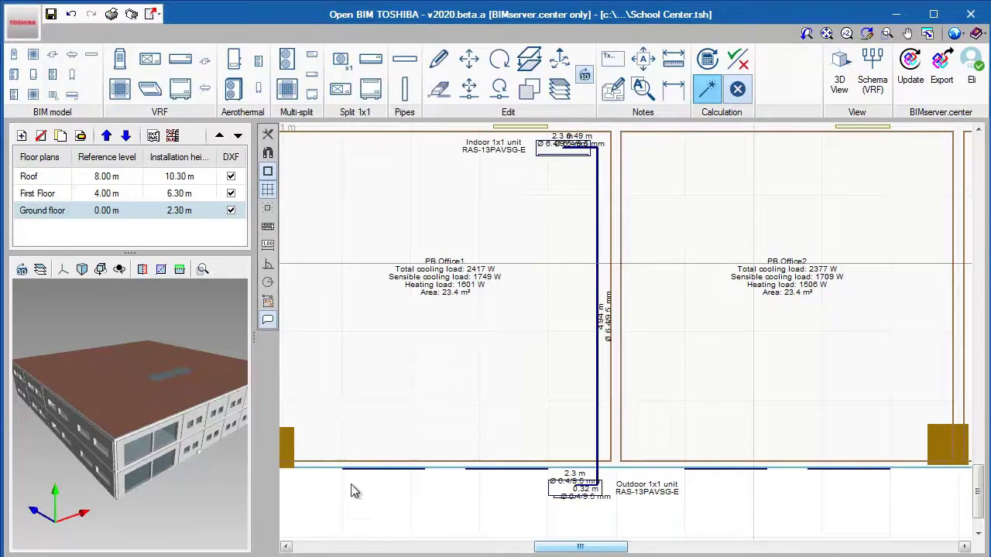
Hide the School Center building model in the 3D view and look closely at the indoor and outdoor units.
left_click(40, 269)
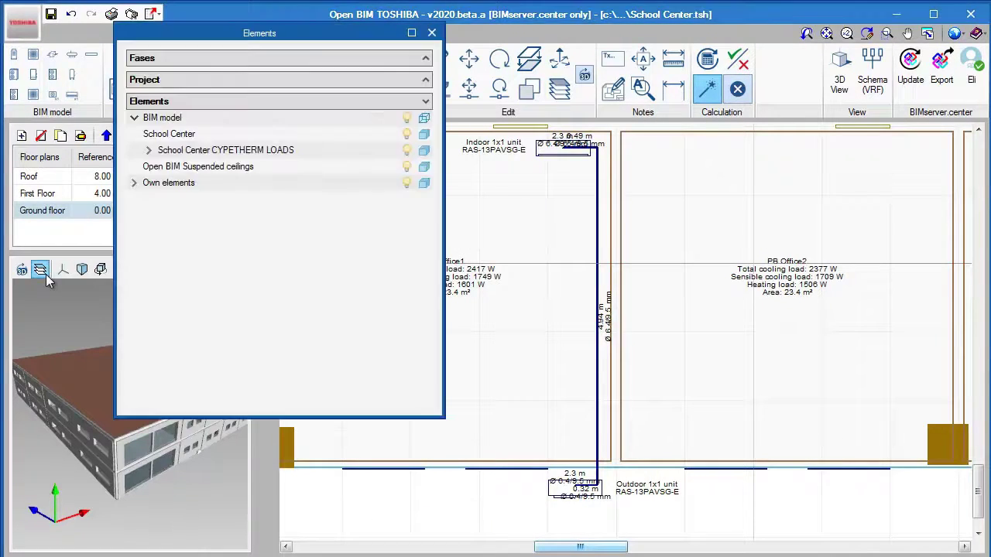
left_click(406, 149)
left_click(432, 33)
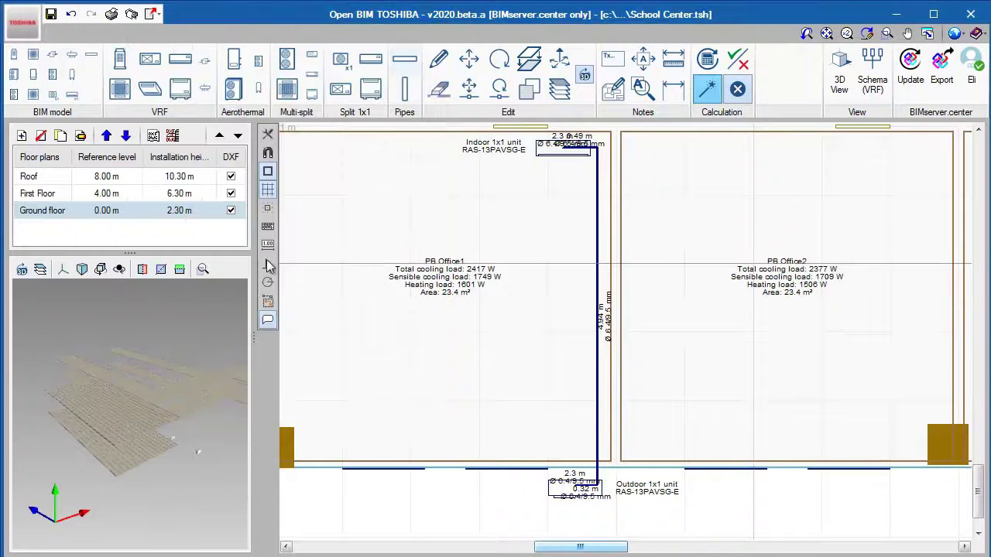
scroll(121, 484, "up", 5)
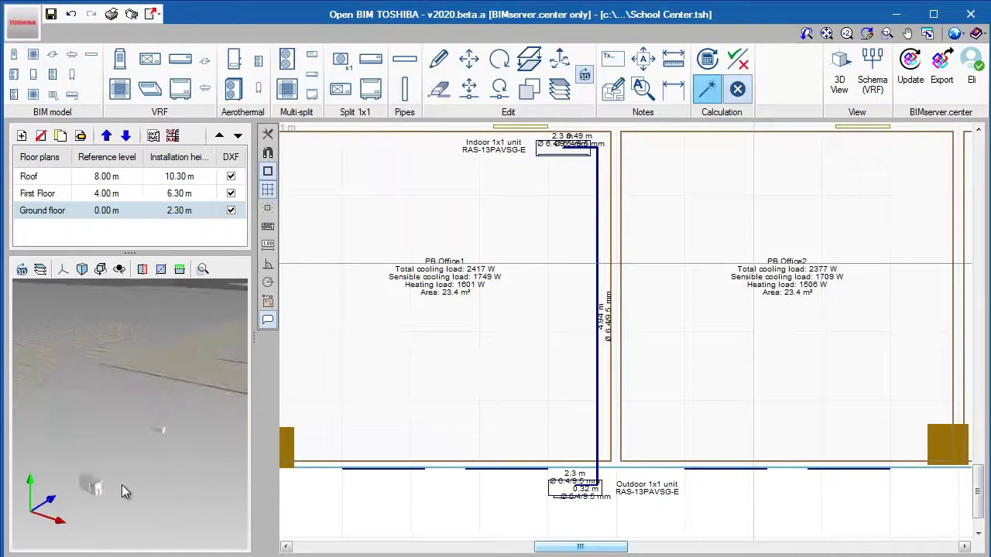
left_click_drag(123, 475, 131, 468)
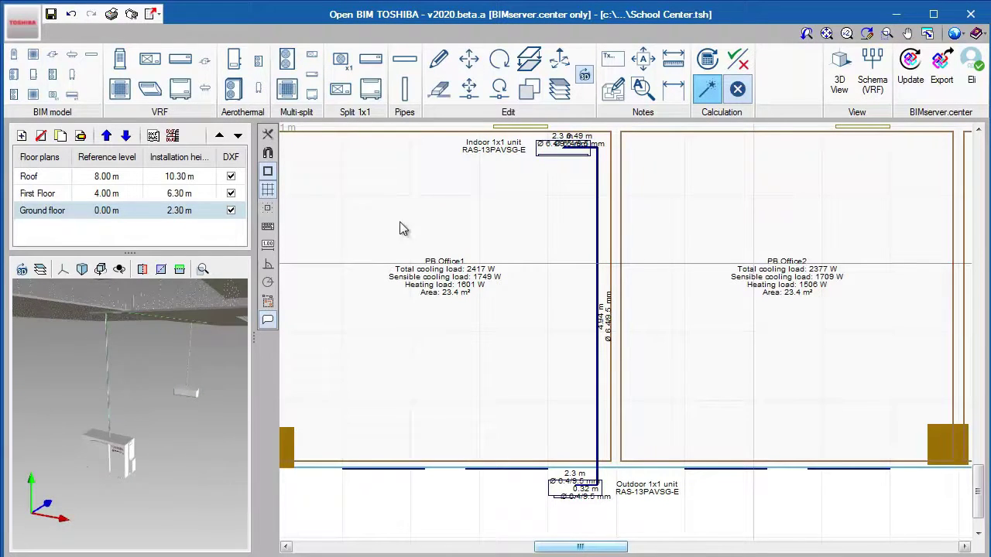
Raise the PB Office1 indoor unit by a height displacement of 2.30 m.
left_click(544, 149)
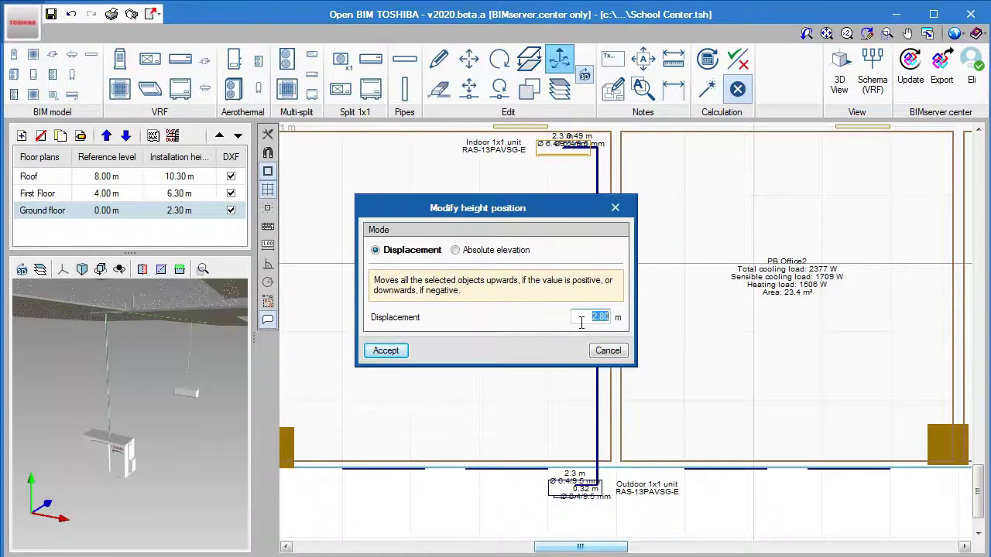
type("2.30")
left_click(387, 351)
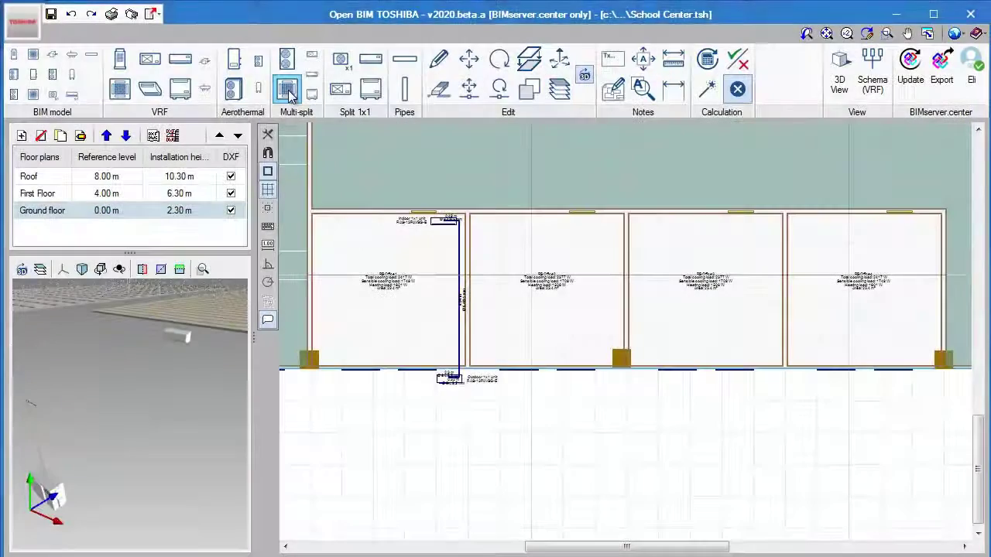
Place RAS-M10SMUV-E multi-split cassette indoor units in PB Office2 and PB Office3, spaced 5 m apart.
left_click(288, 92)
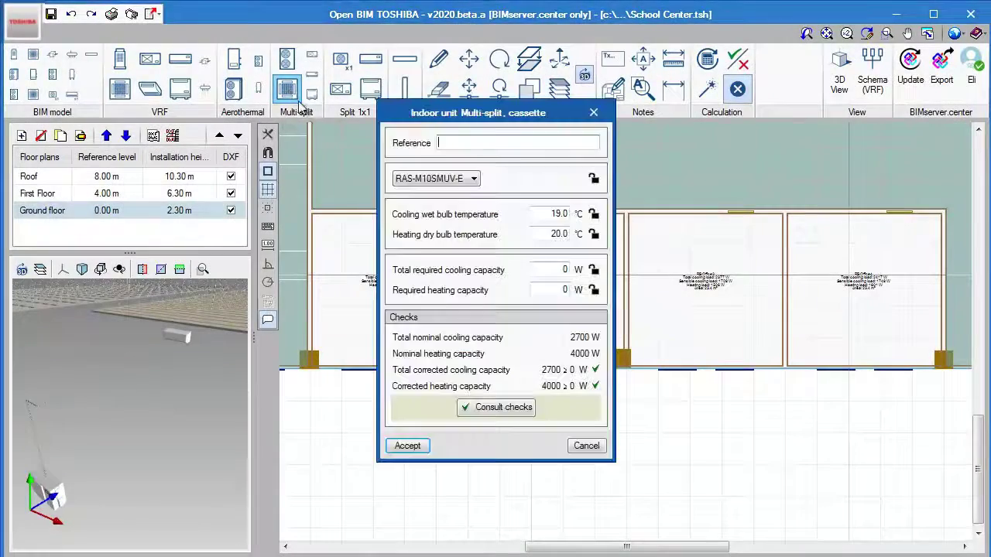
left_click(406, 444)
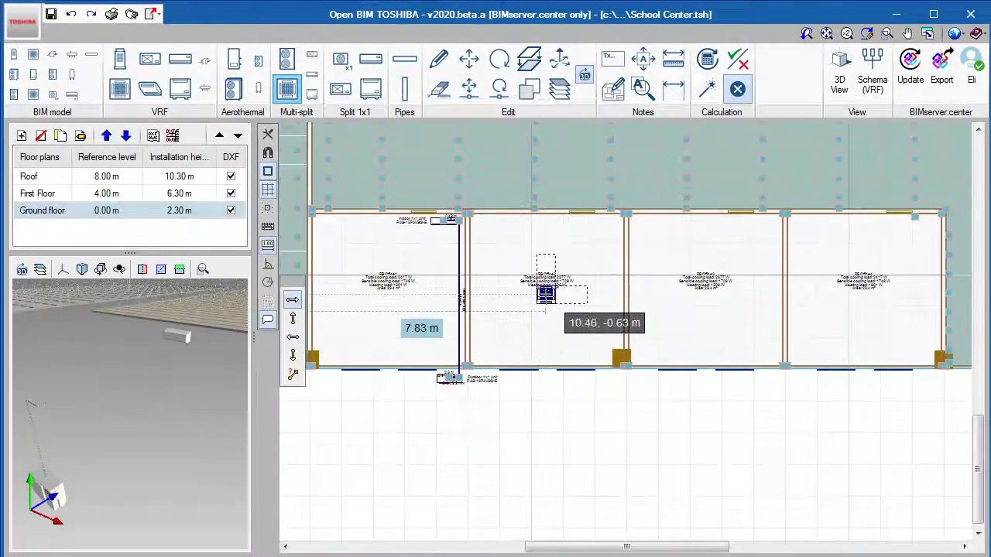
scroll(545, 292, "up", 2)
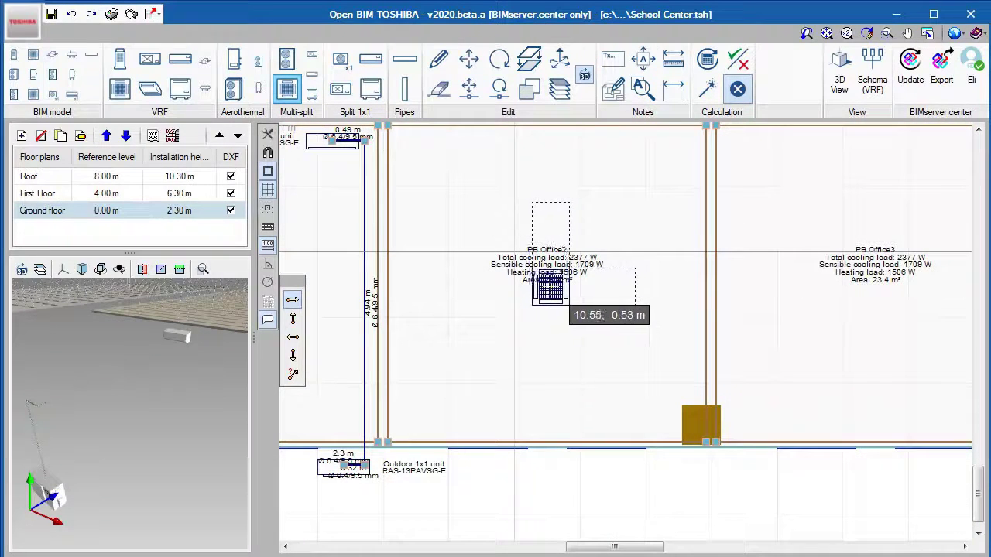
left_click(548, 291)
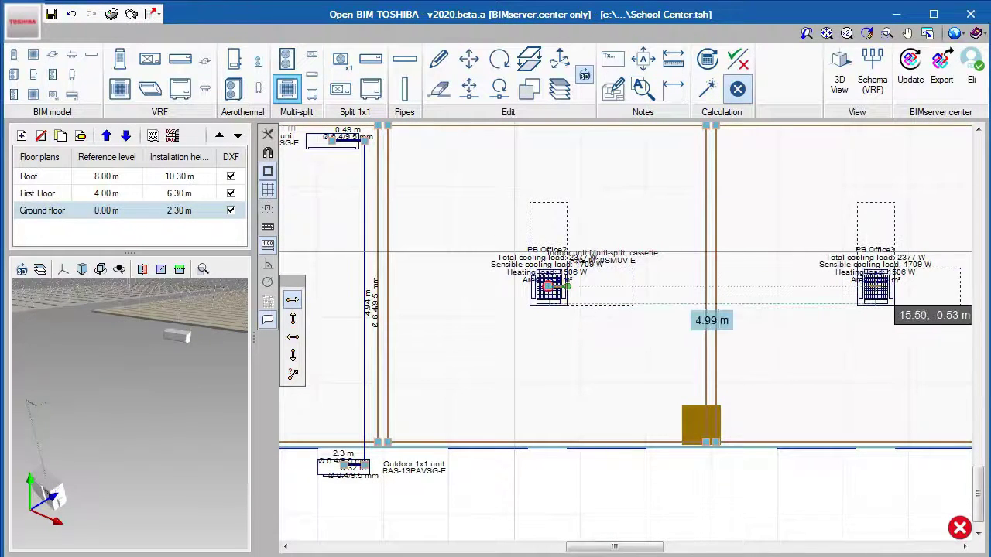
left_click(877, 287)
key("Return")
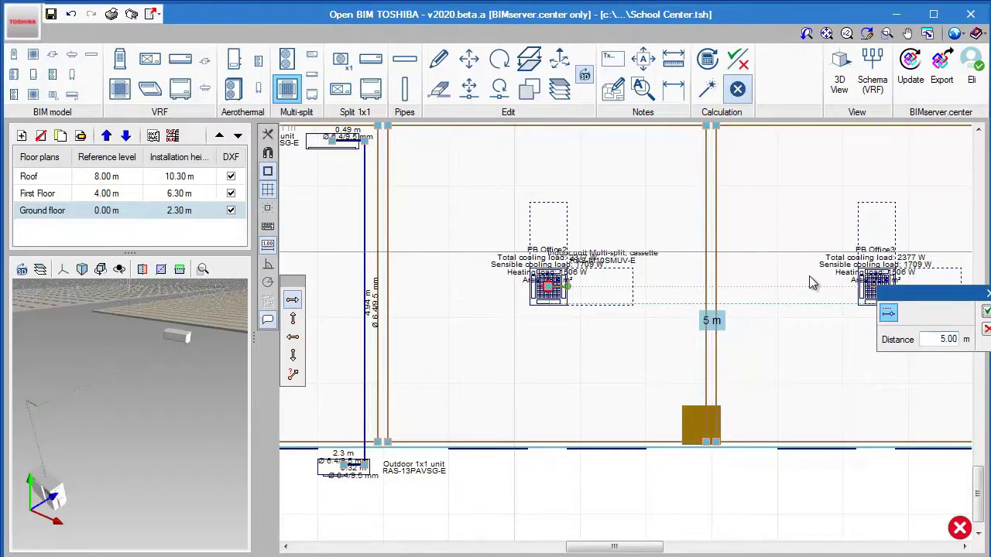
Place another multi-split cassette in PB Office4, 5 m from the PB Office3 unit.
scroll(809, 276, "down", 1)
middle_click_drag(808, 276, 551, 278)
scroll(849, 289, "up", 4)
left_click(833, 282)
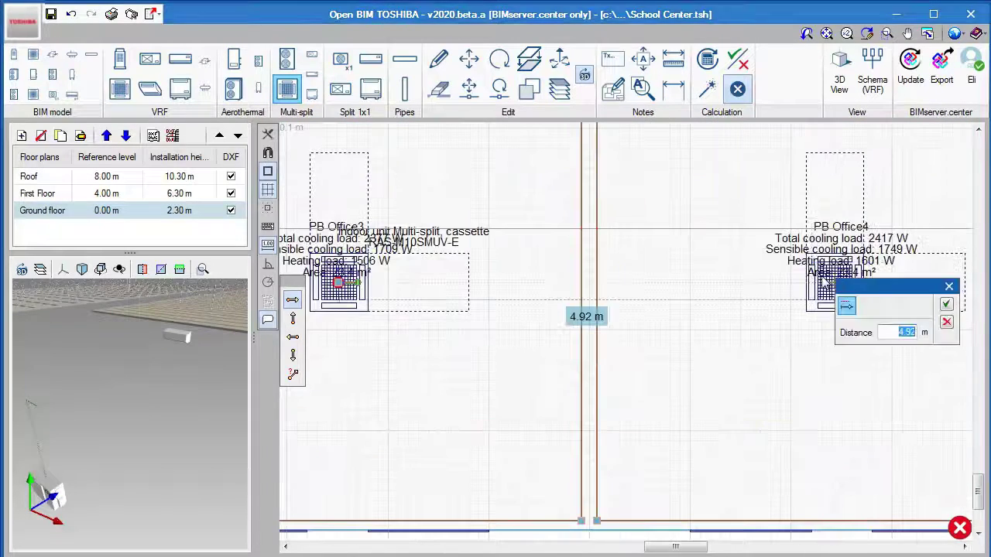
type("5")
key("Return")
Add a dimension line between the PB Office2 and PB Office3 cassettes, set above the units.
scroll(834, 275, "down", 5)
left_click(672, 89)
left_click(419, 264)
left_click(624, 264)
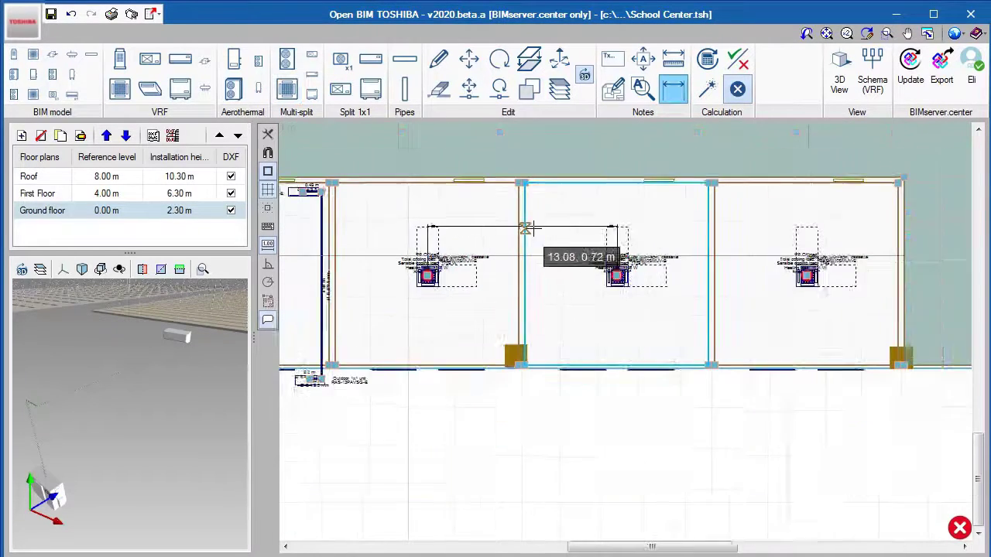
left_click(531, 227)
Place a RAS-2M14S3AV-E outdoor multi-split unit against the exterior wall, beside the outdoor 1x1 unit.
left_click(286, 59)
left_click(412, 454)
scroll(496, 397, "up", 2)
middle_click_drag(497, 398, 681, 365)
scroll(408, 360, "up", 2)
left_click(446, 348)
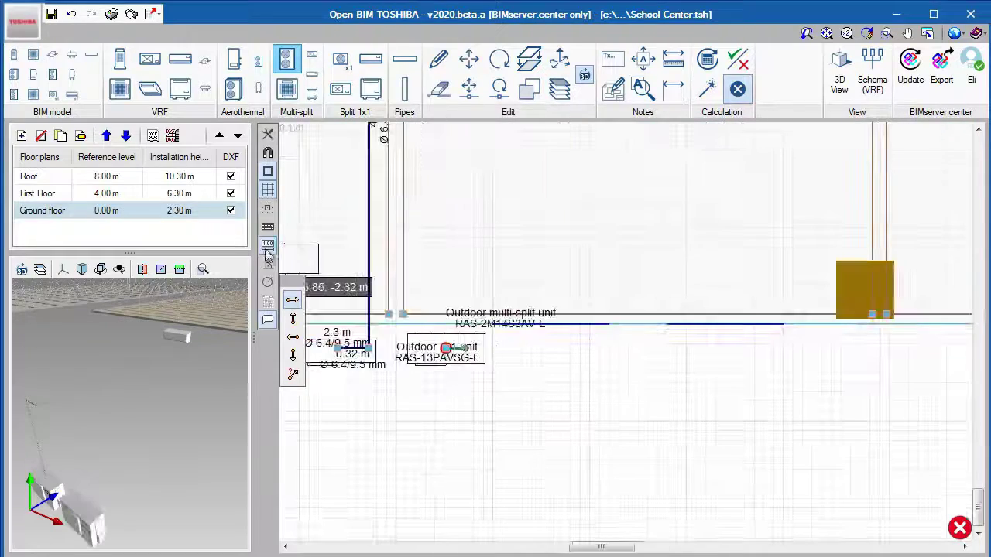
With numeric distance entry off, draw a horizontal pipe from the outdoor multi-split unit to the PB Office2 cassette, about 1.84, 2.3 and 0.73 m long.
left_click(267, 247)
left_click(406, 60)
left_click(404, 311)
left_click(416, 332)
scroll(406, 360, "down", 5)
scroll(410, 298, "up", 2)
left_click(403, 300)
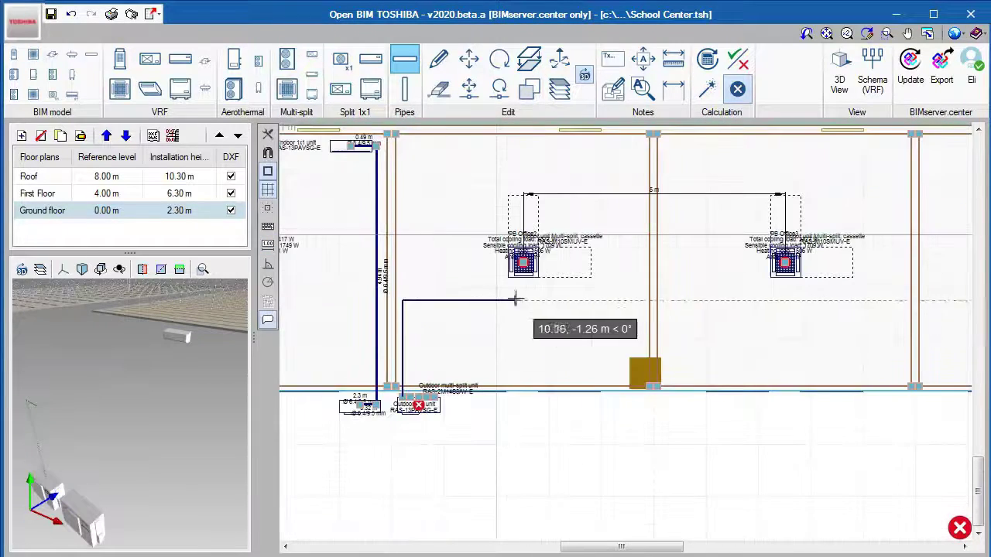
left_click(523, 301)
left_click(523, 262)
Draw a second pipe from the outdoor multi-split unit to the PB Office3 cassette, running about 7.15 m across the offices.
scroll(418, 386, "up", 3)
left_click(408, 405)
left_click(407, 276)
scroll(410, 276, "down", 3)
left_click(761, 274)
left_click(761, 221)
Draw a third pipe from the outdoor multi-split unit to the PB Office4 cassette, running about 12 m across the offices.
scroll(438, 338, "up", 3)
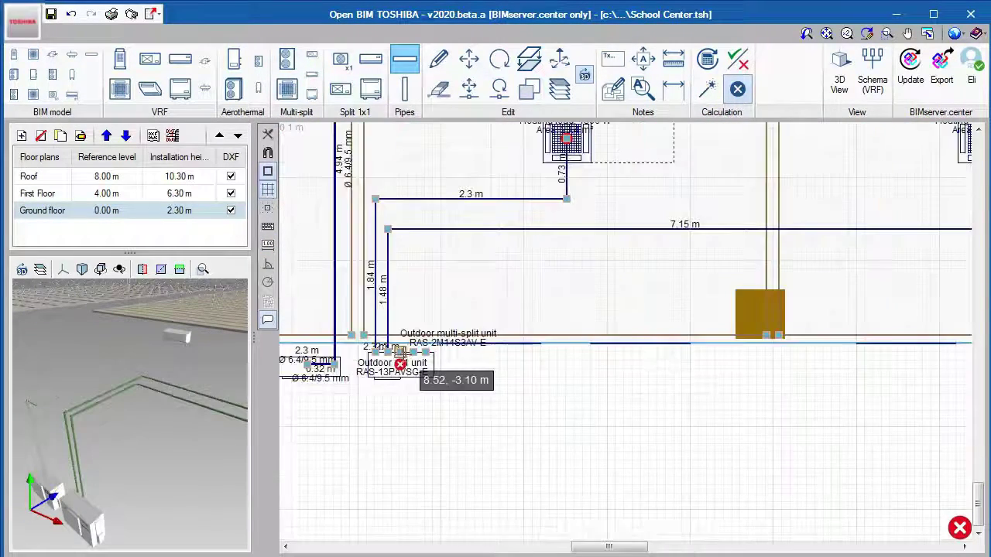
left_click(404, 355)
scroll(404, 355, "down", 3)
left_click(403, 307)
middle_click_drag(782, 318, 684, 320)
left_click(851, 308)
left_click(852, 239)
left_click(852, 242)
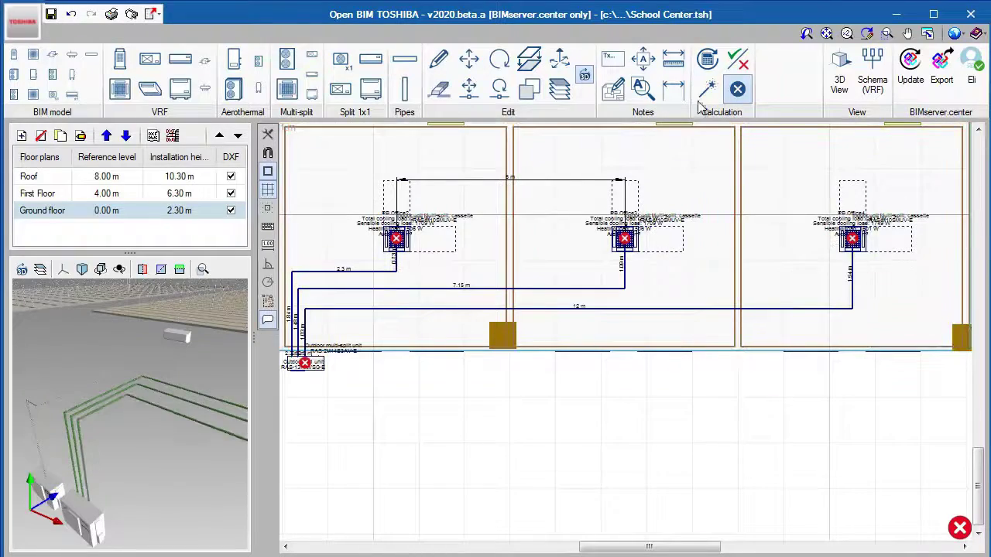
Size the multi-split system serving PB Office2, PB Office3 and PB Office4 automatically.
left_click(707, 89)
left_click(851, 240)
left_click(452, 155)
left_click(452, 168)
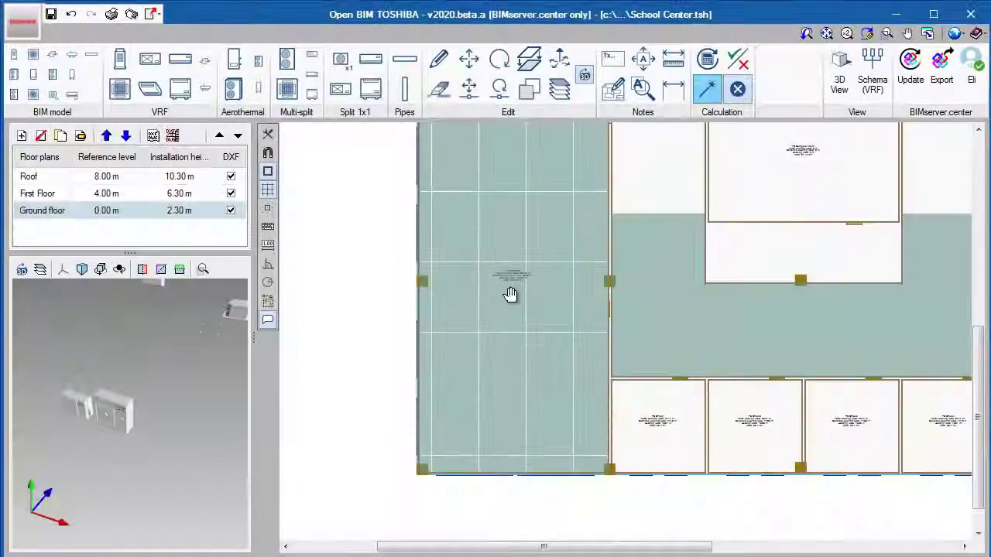
Define a VRF cassette indoor unit of the 2 way type, model MMU-AP0072WH1, for the cafeteria.
middle_click_drag(508, 295, 507, 320)
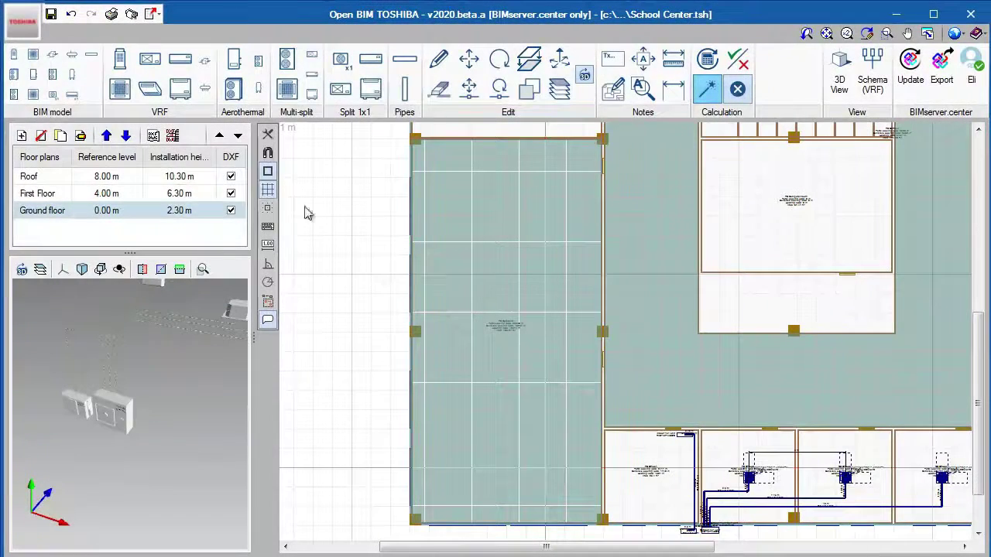
left_click(120, 88)
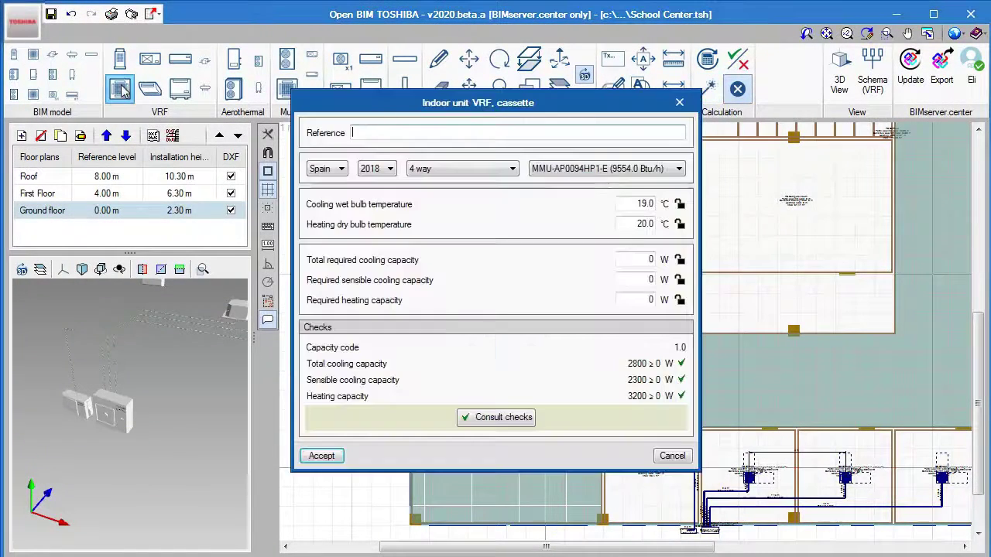
left_click(427, 169)
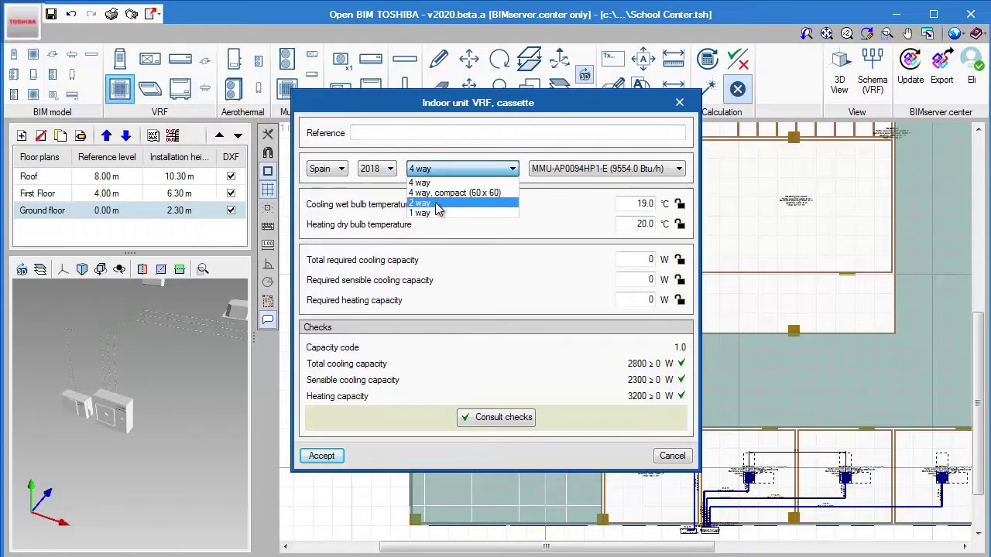
left_click(453, 200)
left_click(321, 456)
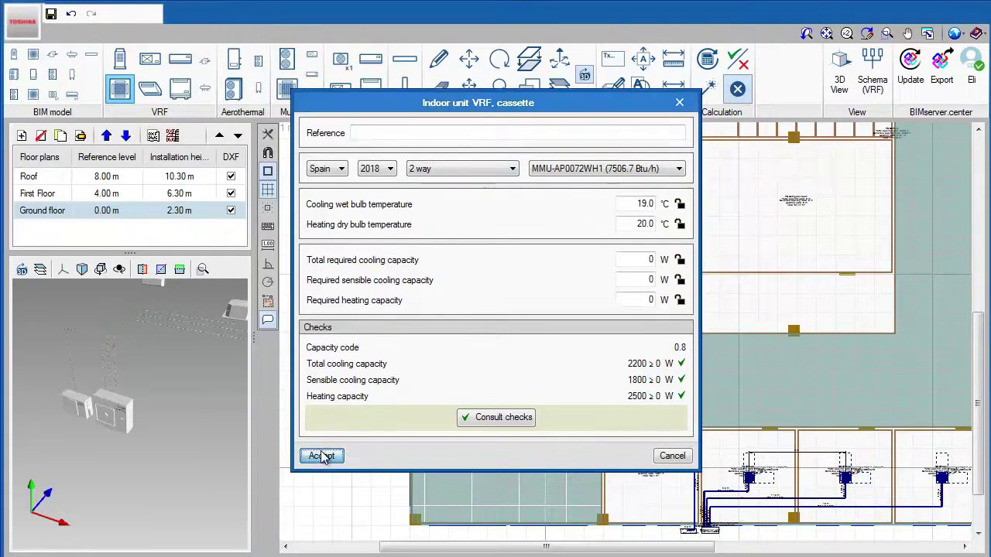
Rotate the VRF cassette to face upward and place the first two rows of two units at the cafeteria's upper end.
scroll(442, 316, "up", 5)
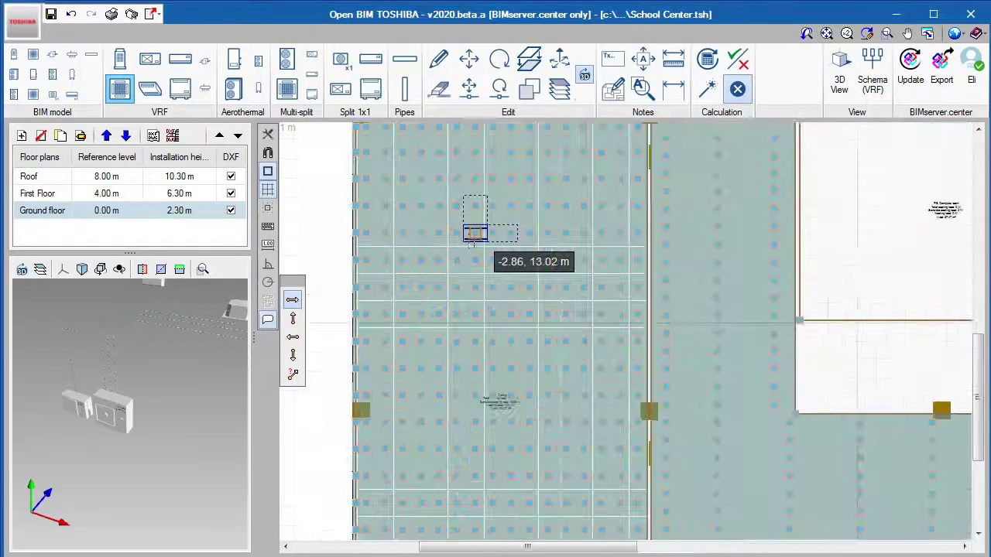
middle_click_drag(452, 230, 440, 321)
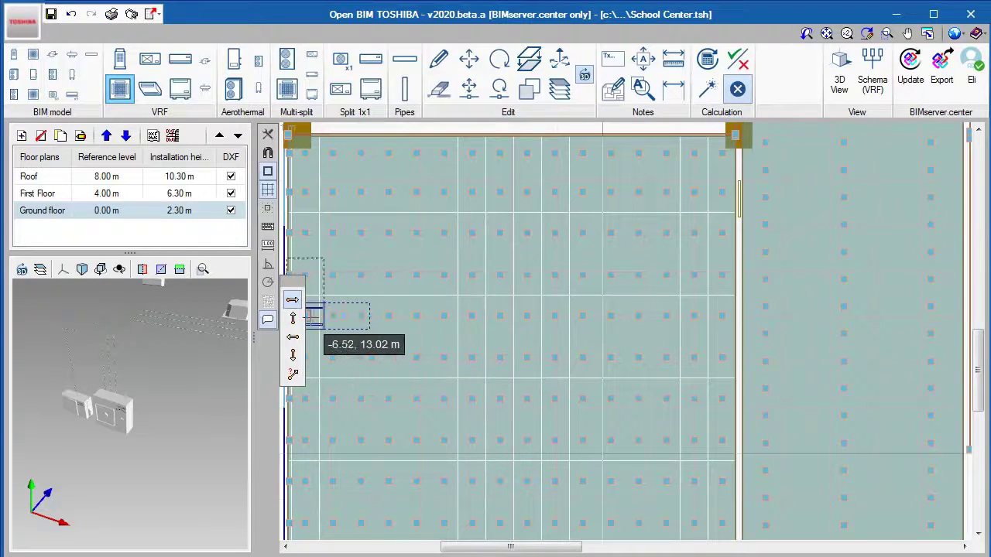
left_click(296, 319)
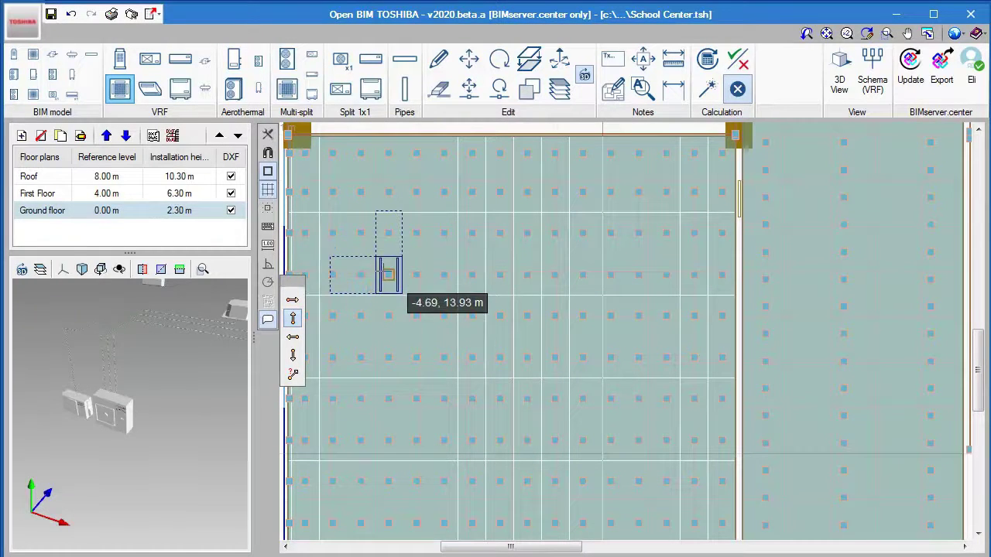
left_click(383, 271)
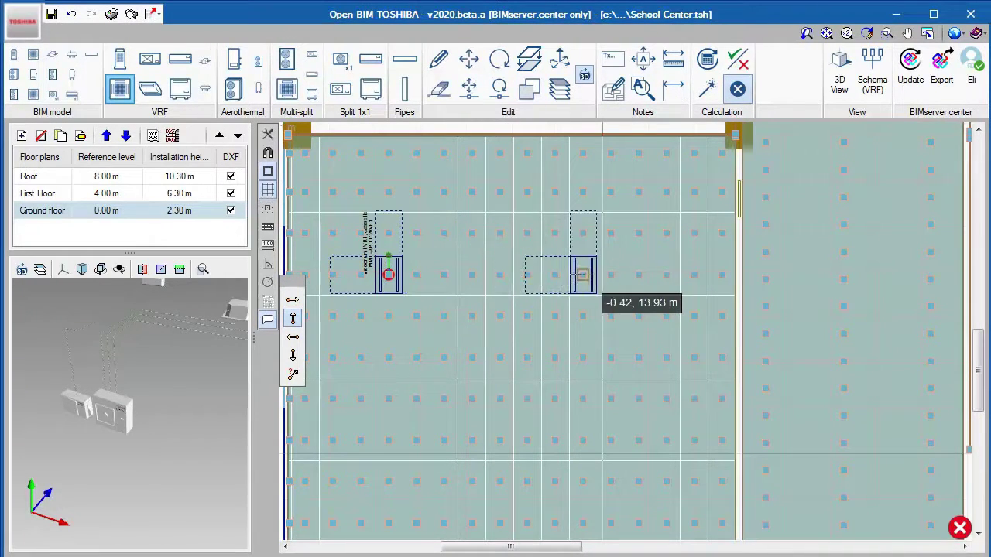
left_click(611, 274)
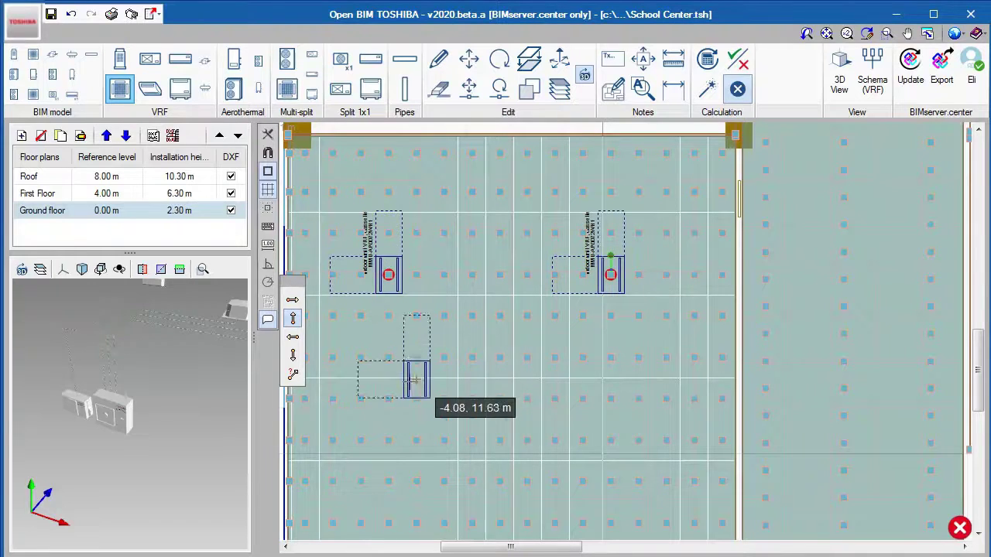
left_click(487, 397)
left_click(610, 398)
Place the third and fourth rows of paired VRF cassettes, aligned below the first two rows in the cafeteria.
middle_click_drag(548, 394, 571, 260)
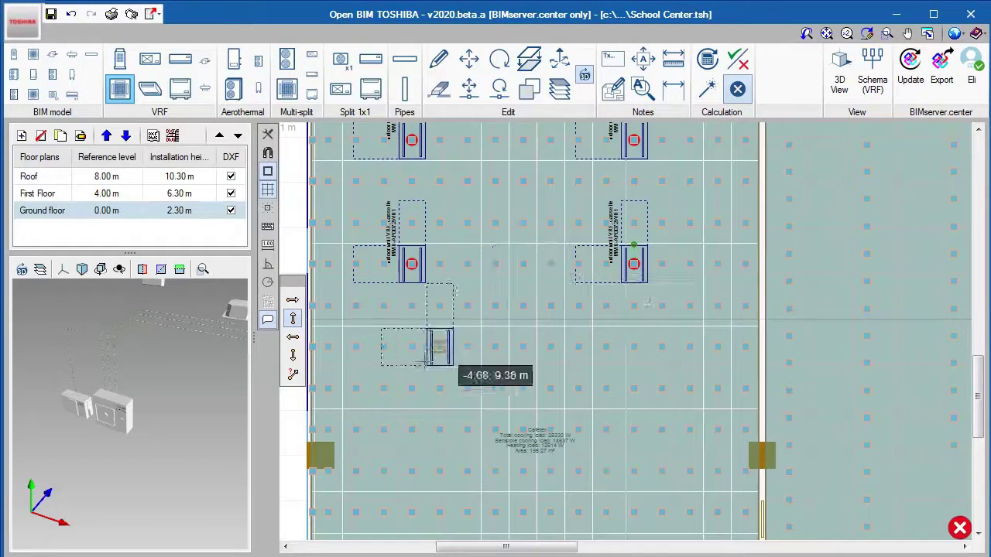
left_click(412, 389)
left_click(634, 388)
scroll(531, 415, "down", 1)
middle_click_drag(517, 415, 518, 302)
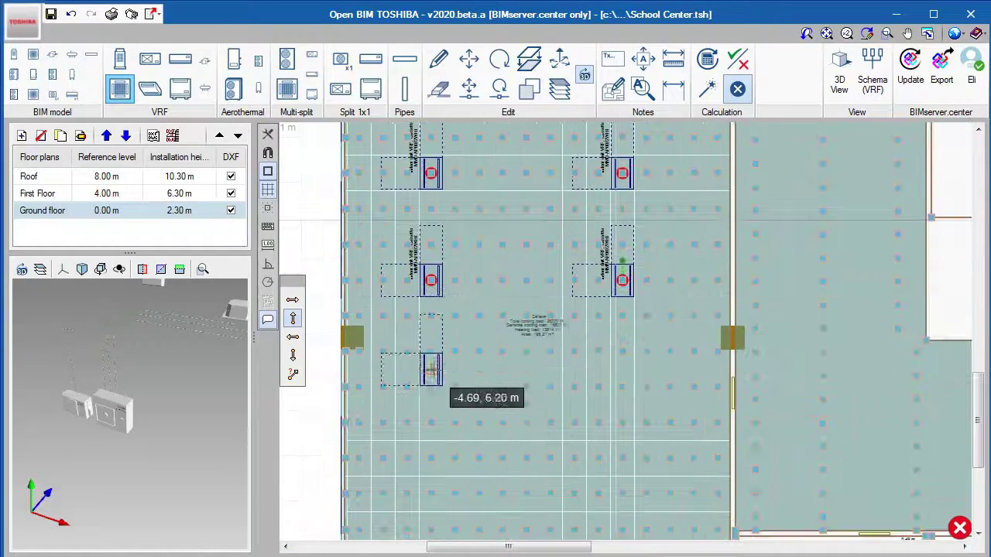
left_click(431, 387)
scroll(519, 391, "down", 2)
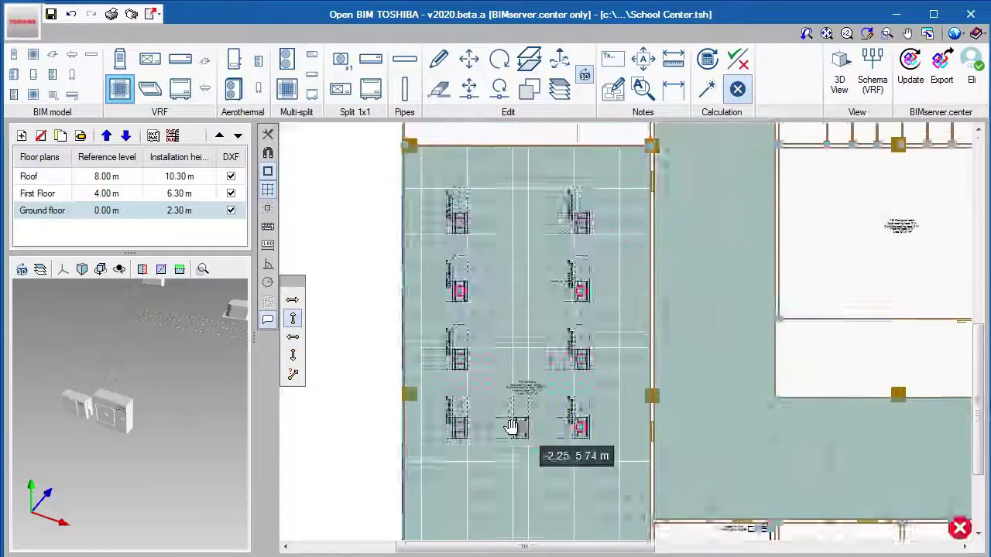
Place the fifth and sixth rows of paired VRF cassettes at the cafeteria's lower end.
left_click(428, 417)
left_click(550, 417)
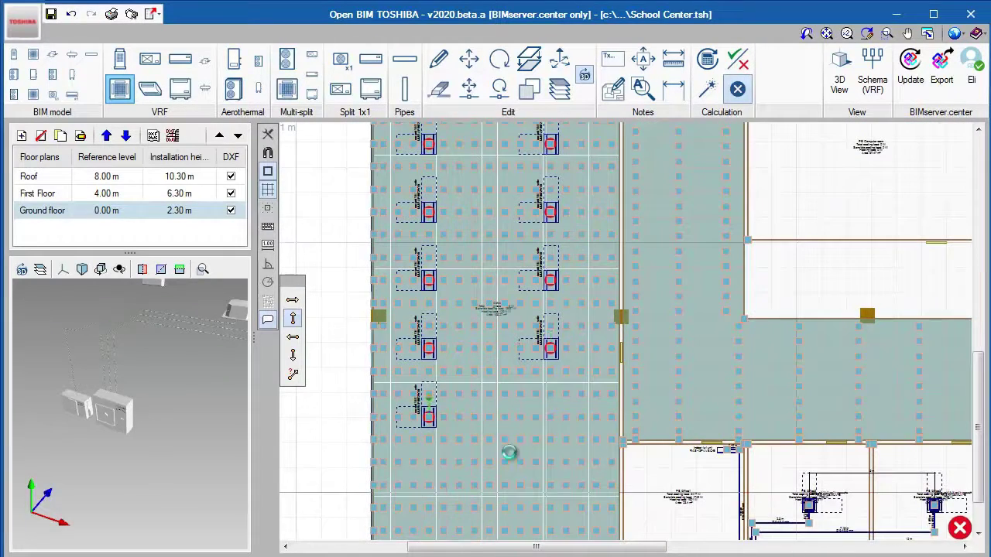
middle_click_drag(505, 464, 463, 409)
left_click(424, 380)
left_click(545, 380)
scroll(471, 378, "down", 2)
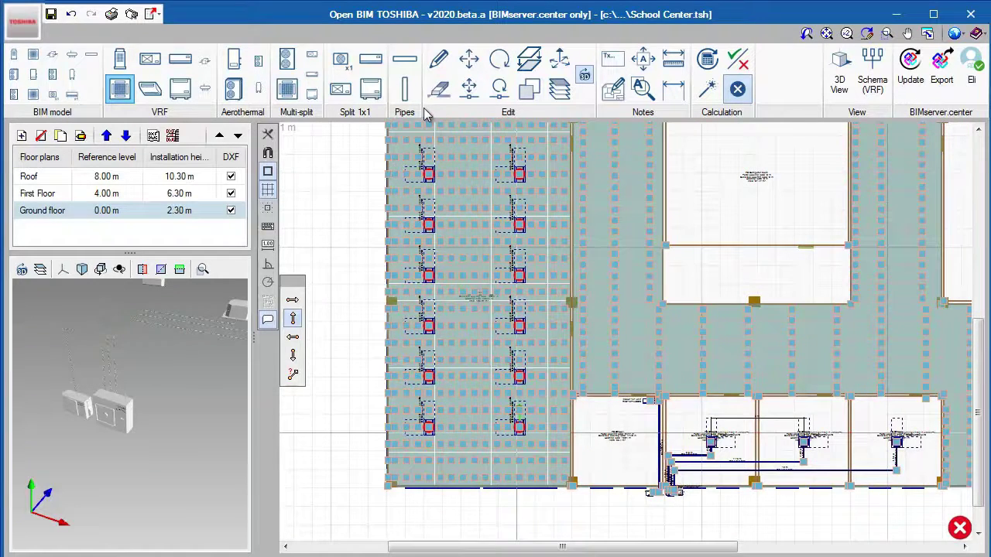
Draw the main pipe from the left column's top cassette down beside the column and across to the cafeteria's lower-right corner.
left_click(404, 59)
left_click(411, 308)
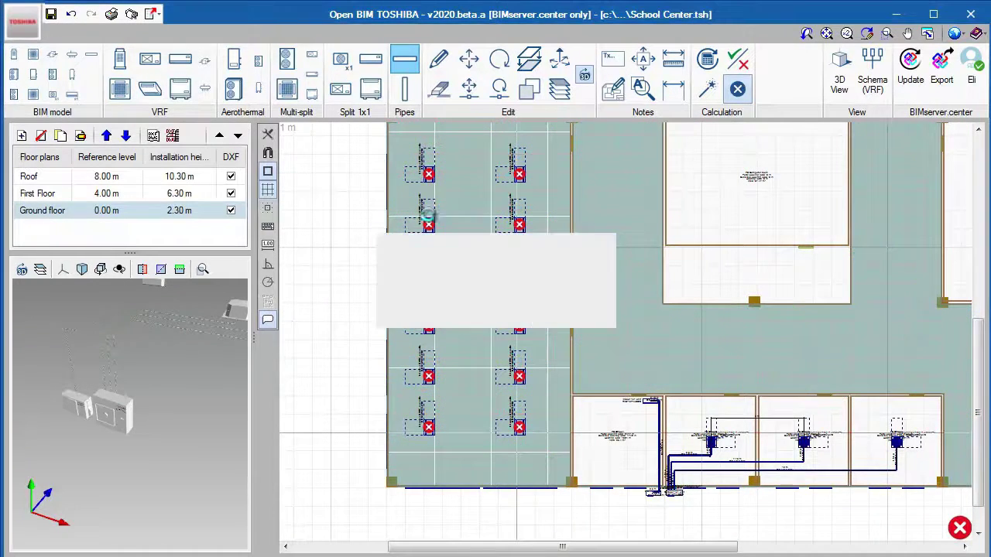
left_click(450, 173)
left_click(450, 462)
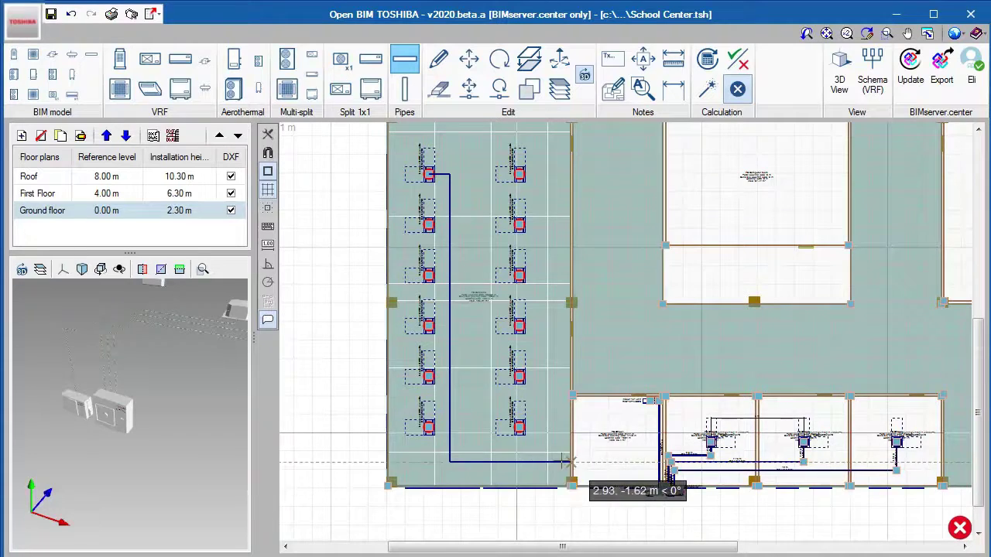
scroll(568, 462, "up", 3)
scroll(465, 434, "down", 3)
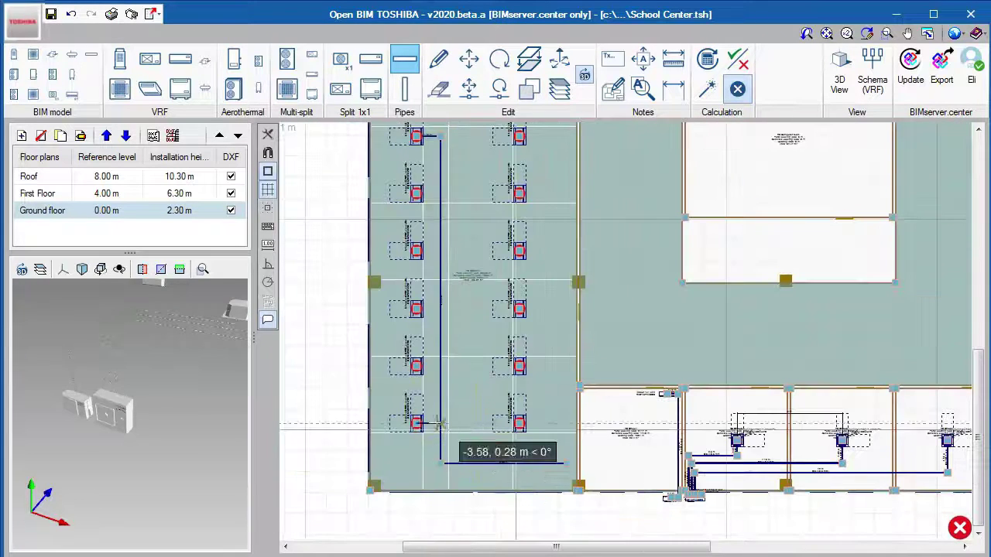
Draw horizontal branch pipes connecting the other five cassettes of the left column to the main pipe.
left_click(439, 424)
left_click(417, 308)
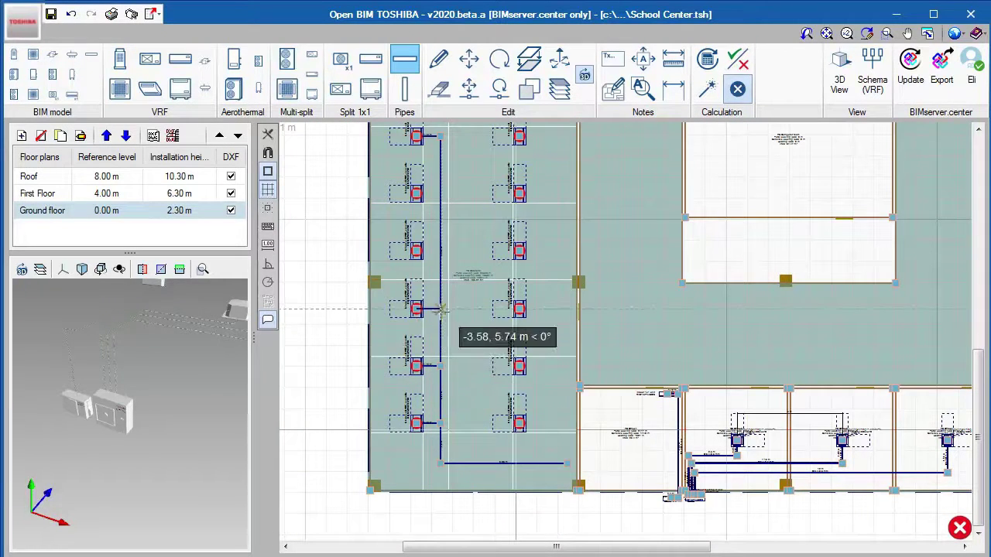
left_click(441, 308)
left_click(416, 250)
left_click(441, 251)
left_click(416, 194)
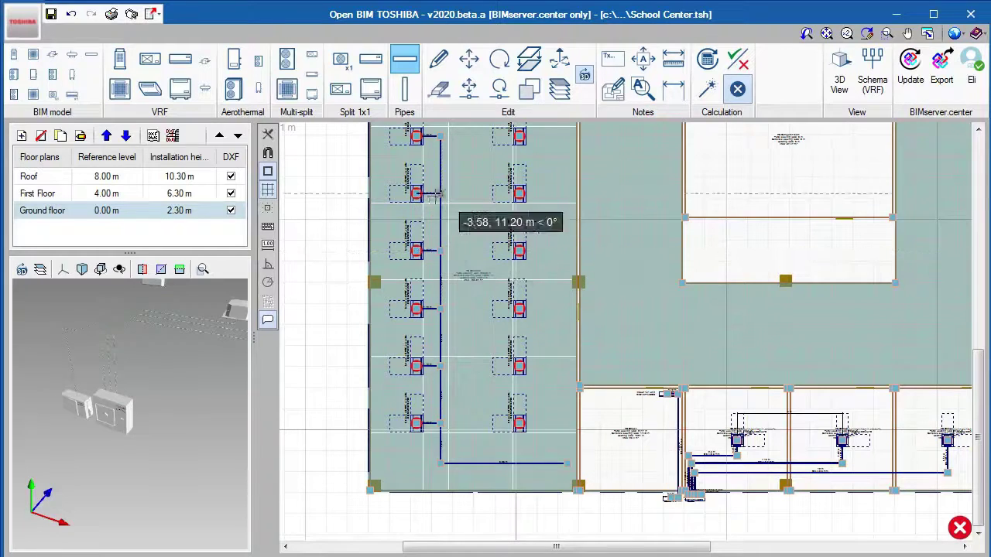
left_click(440, 194)
Copy the left column's vertical pipe and its branches to the right column of cassettes.
left_click(529, 89)
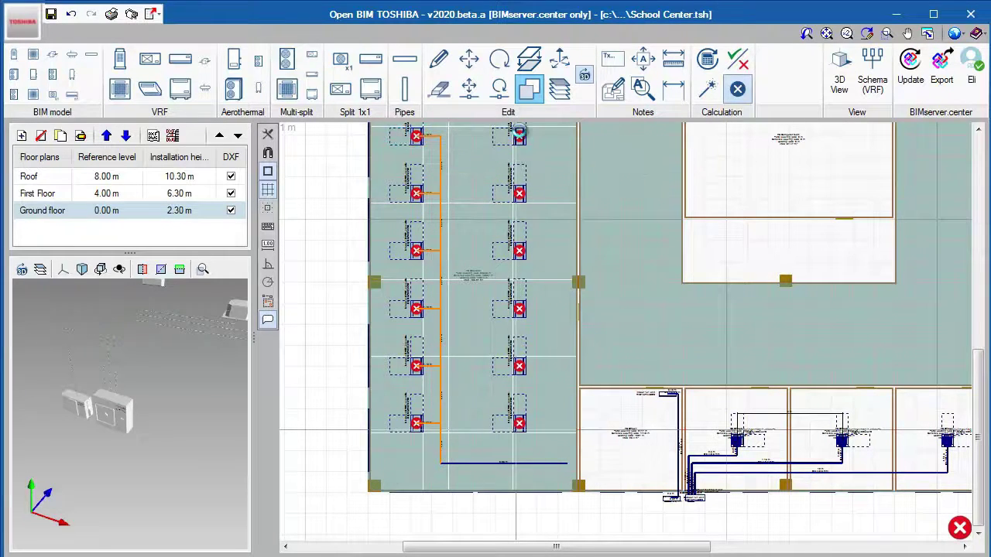
scroll(553, 457, "up", 3)
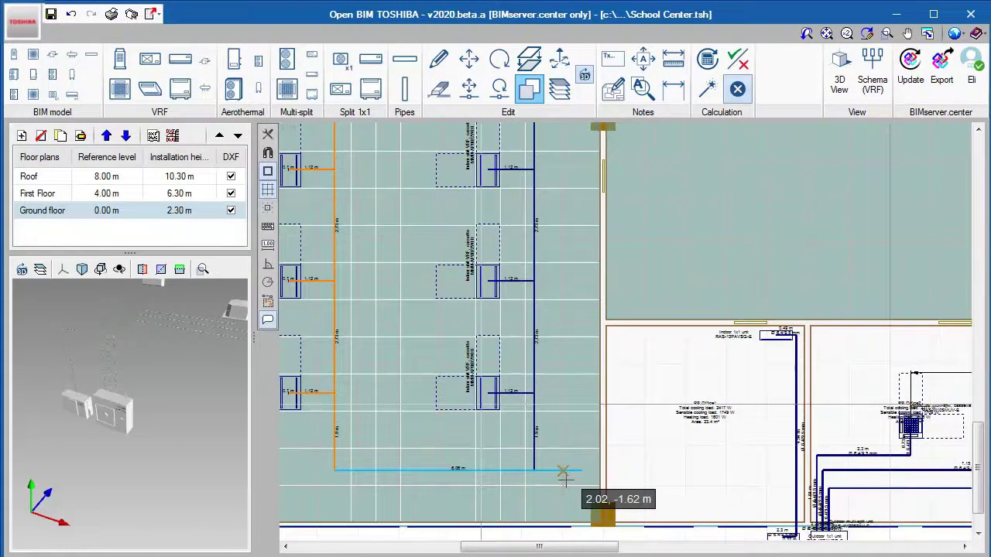
scroll(563, 476, "down", 5)
Switch to the Roof floor plan and display the ground floor's elements there as a reference.
left_click(47, 180)
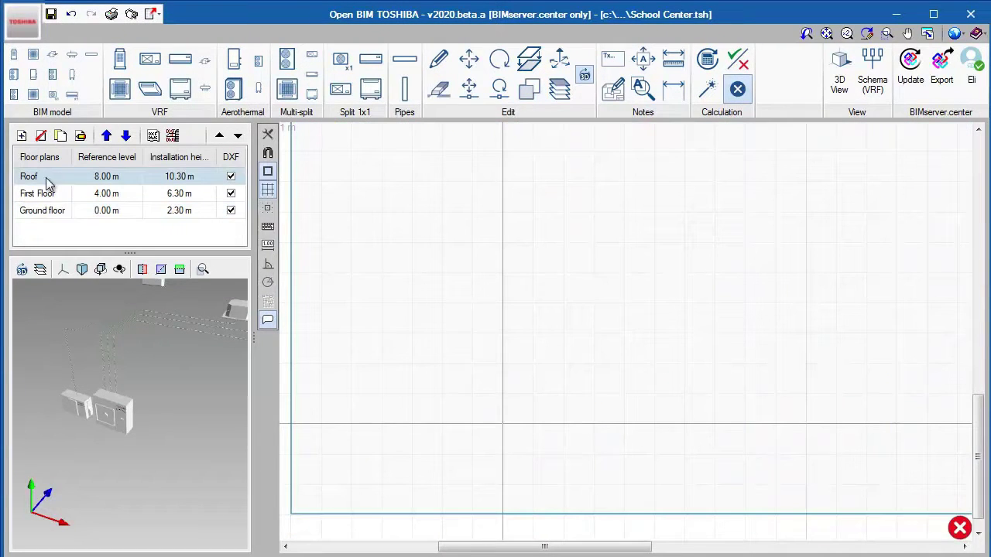
left_click(558, 90)
left_click(414, 250)
left_click(420, 366)
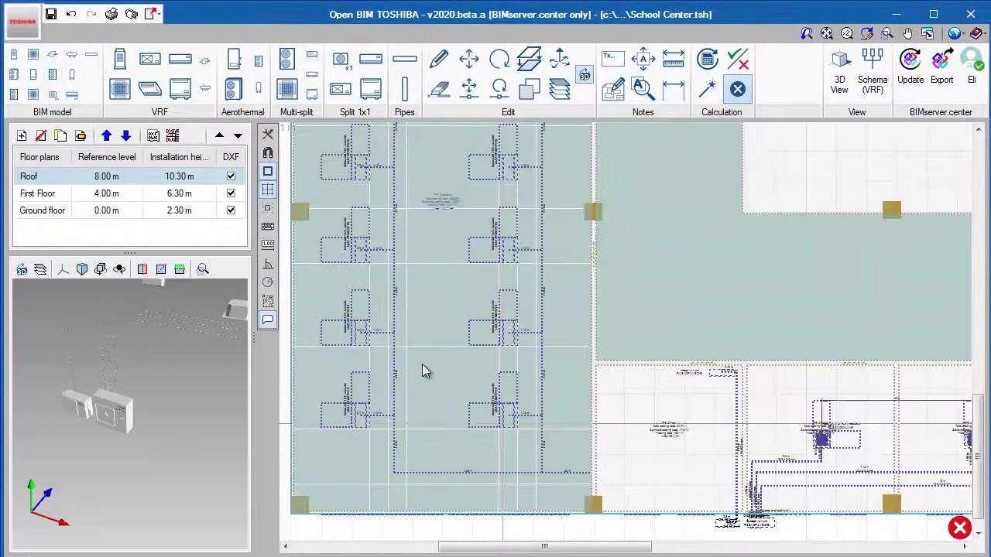
Place a two-pipe heat pump VRF outdoor unit horizontally on the roof, beside the right column's lowest cassette.
left_click(120, 59)
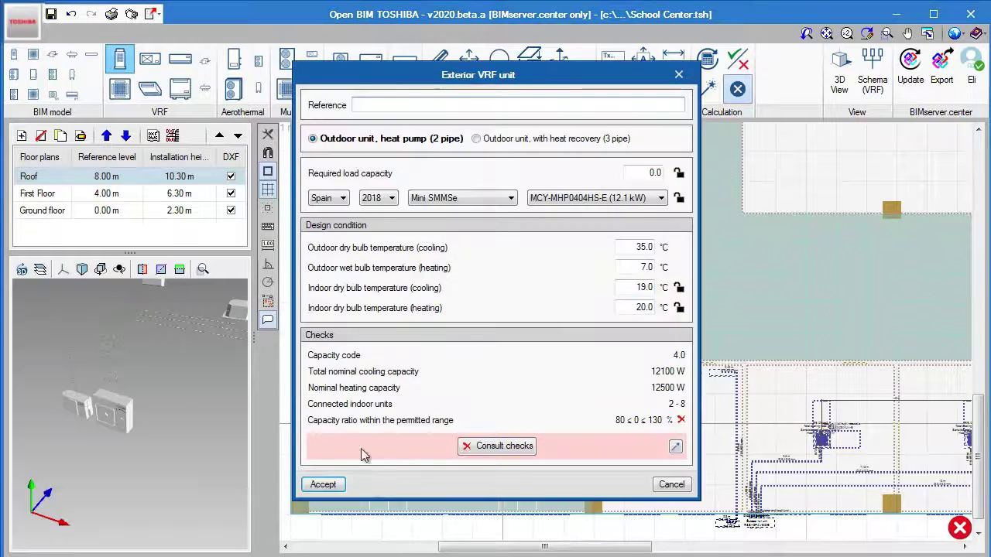
left_click(322, 484)
scroll(572, 441, "up", 3)
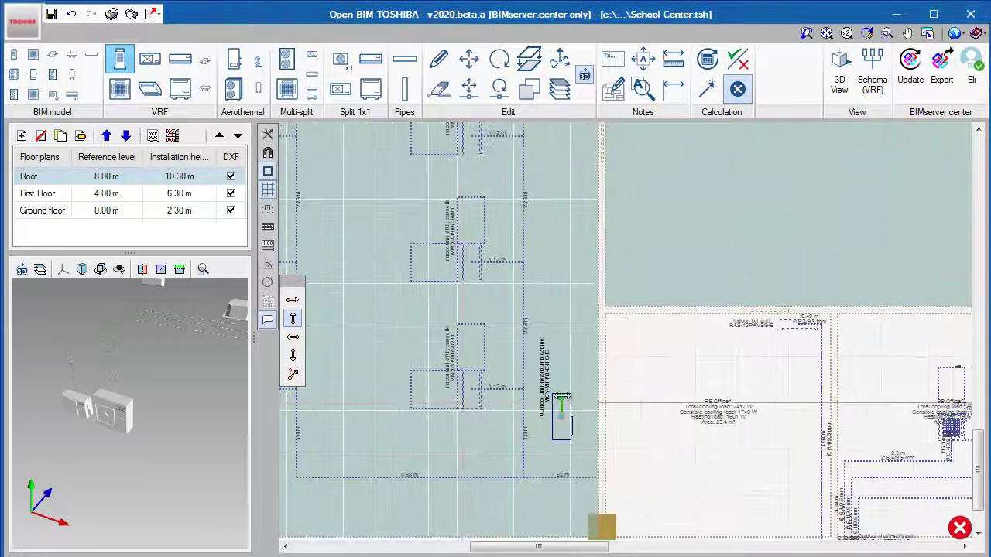
left_click(561, 416)
left_click(601, 418)
Set the Roof floor plan's relative installation height to 0 m.
left_click(404, 58)
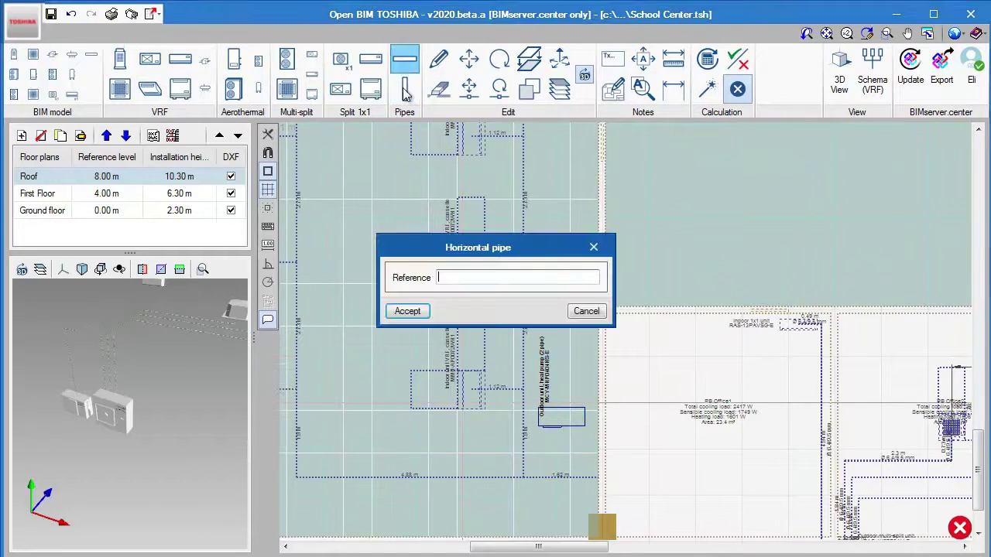
left_click(577, 310)
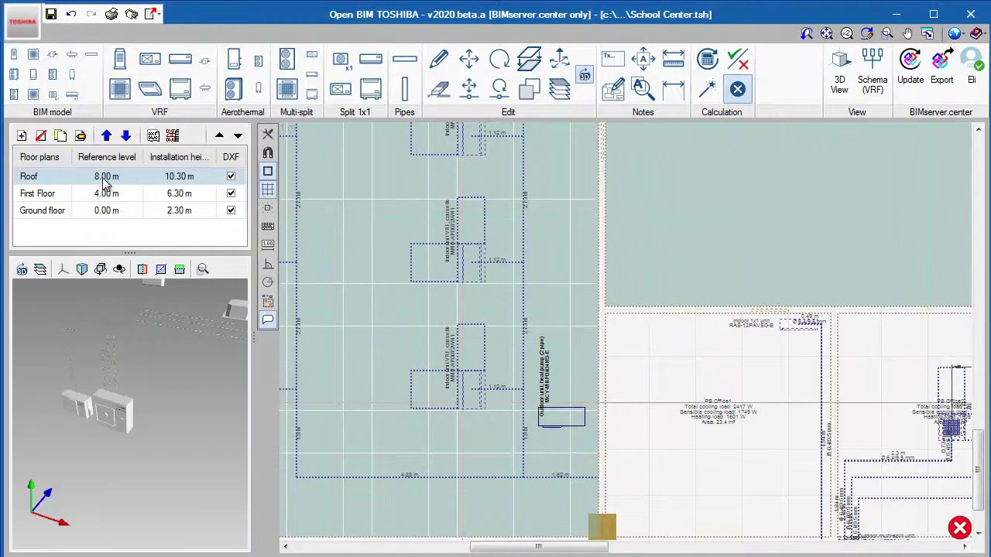
left_click(81, 136)
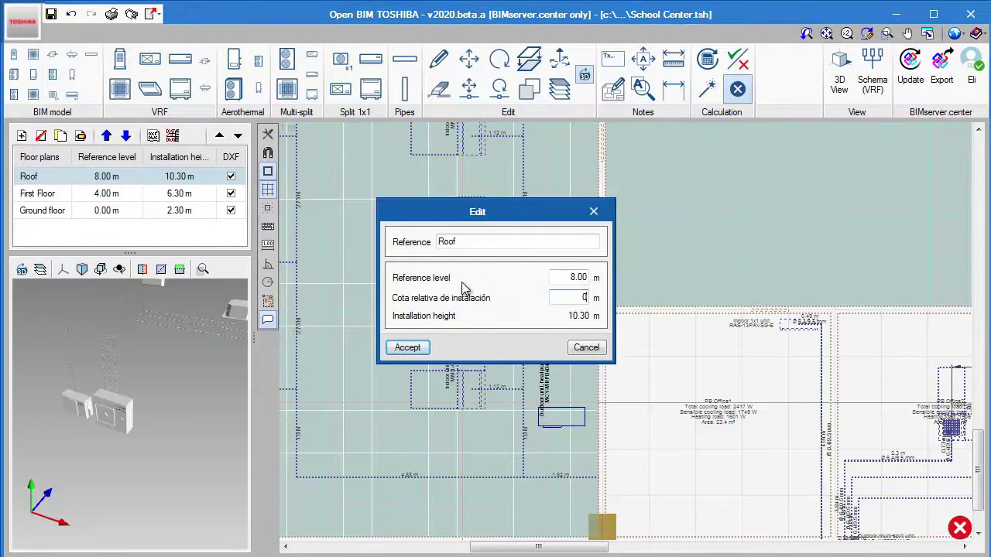
type("0")
left_click(410, 348)
Draw a horizontal roof pipe from the outdoor unit to above the cafeteria main pipe's end and place a vertical pipe there.
left_click(404, 60)
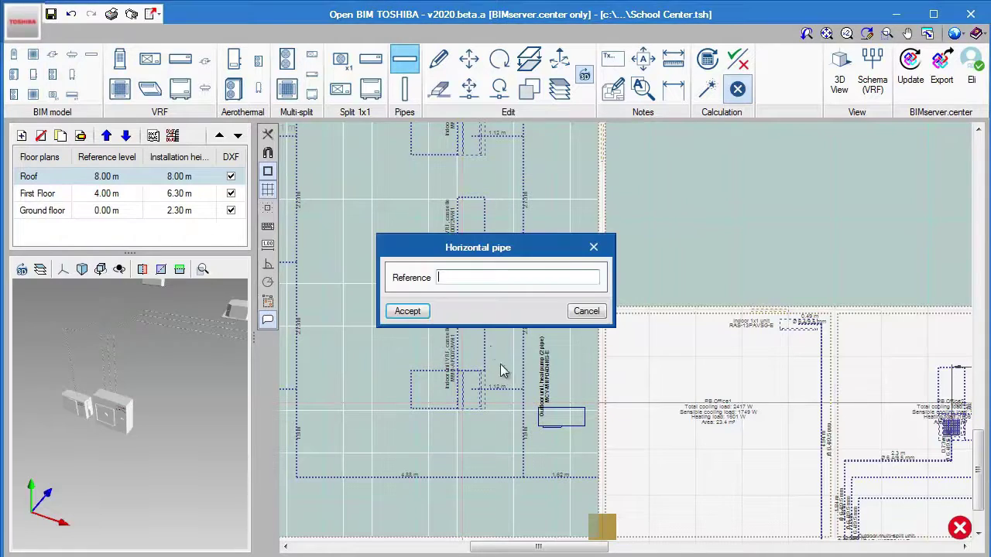
left_click(411, 311)
left_click(561, 417)
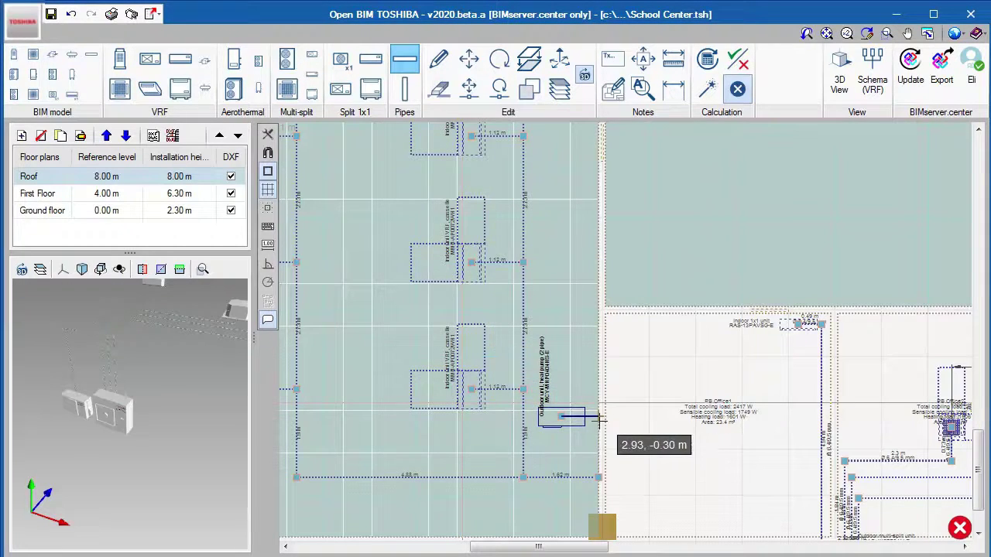
left_click(598, 418)
left_click(599, 476)
left_click(404, 89)
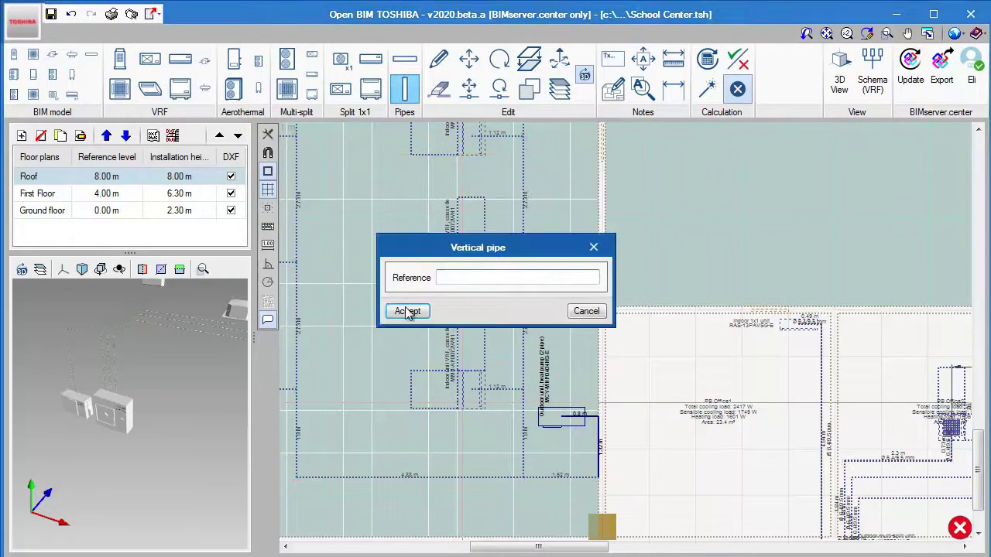
left_click(408, 311)
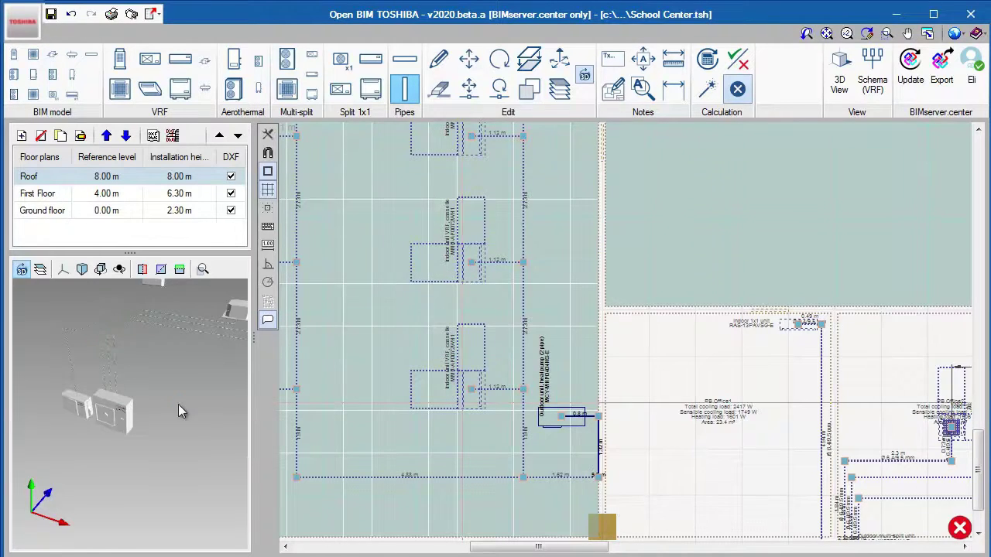
Examine the cassette and pipe connections in 3D and switch to the Ground floor plan.
scroll(145, 384, "down", 3)
middle_click_drag(145, 383, 185, 431)
scroll(129, 377, "down", 2)
left_click_drag(129, 377, 92, 324)
left_click(119, 213)
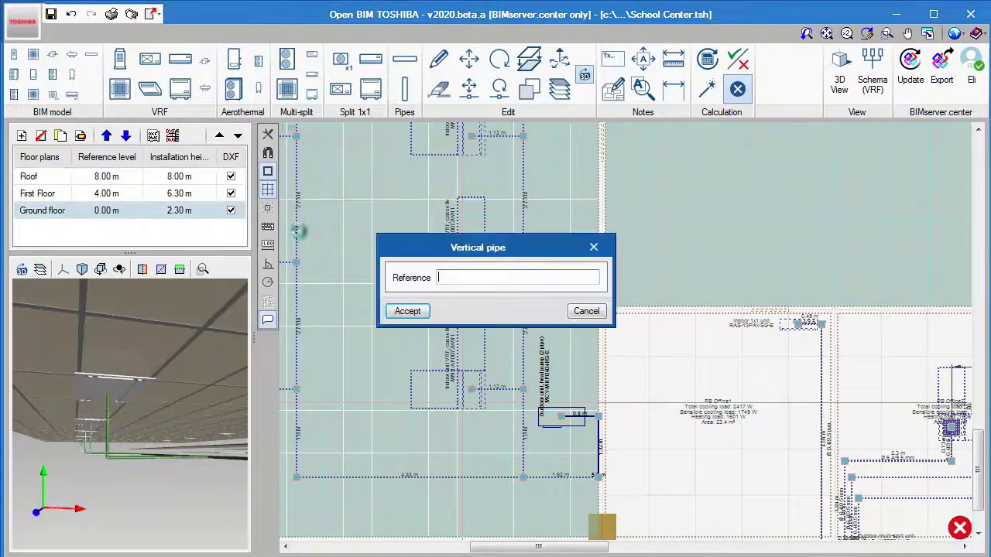
key("Escape")
scroll(349, 353, "down", 4)
middle_click_drag(372, 355, 385, 380)
scroll(399, 371, "down", 3)
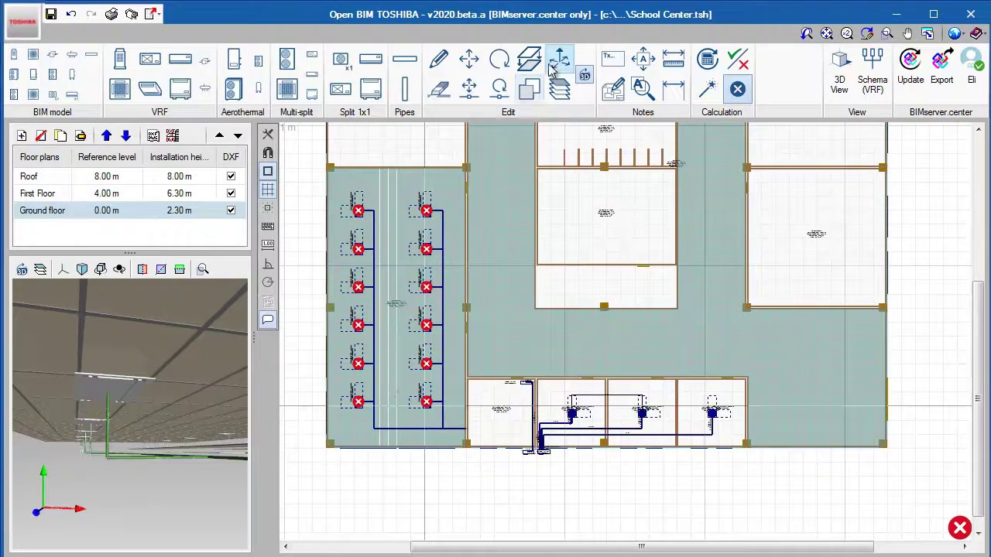
Move all the cafeteria's main and branch pipes to the same absolute elevation.
left_click(559, 58)
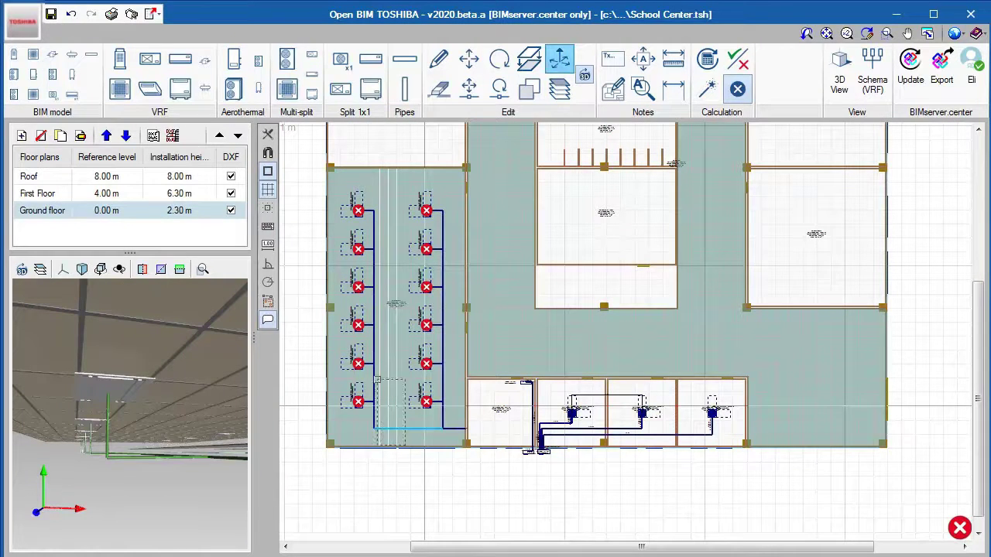
left_click(377, 380)
left_click(437, 198)
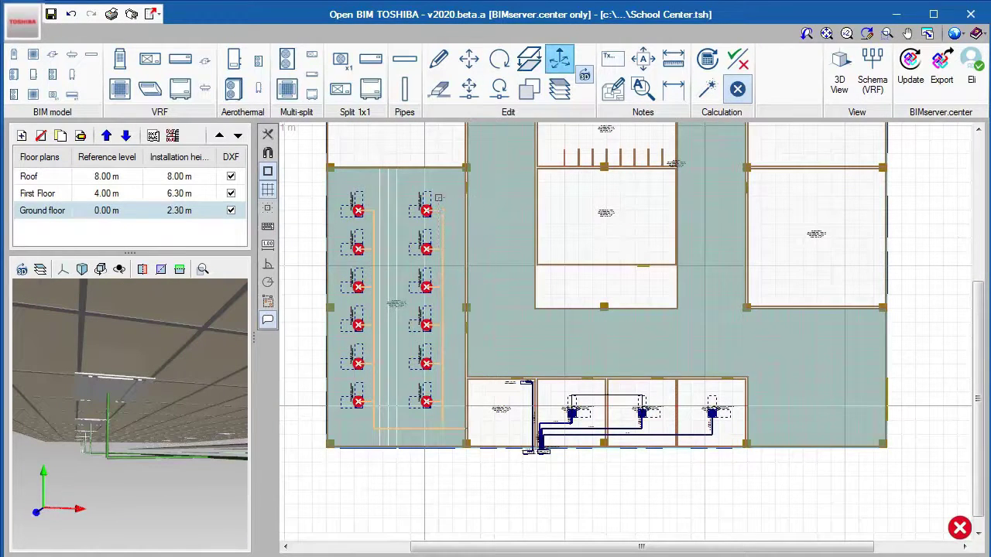
right_click(437, 198)
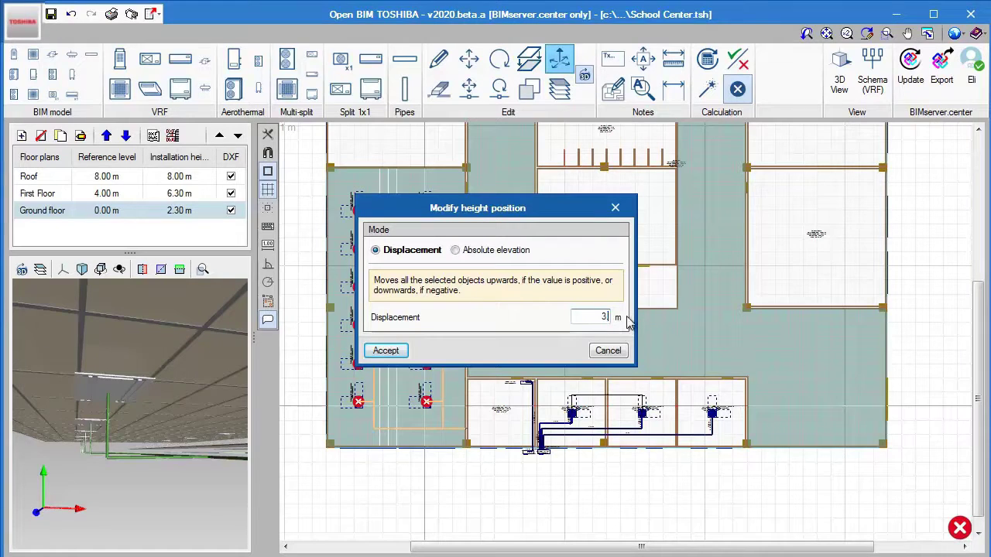
left_click(456, 250)
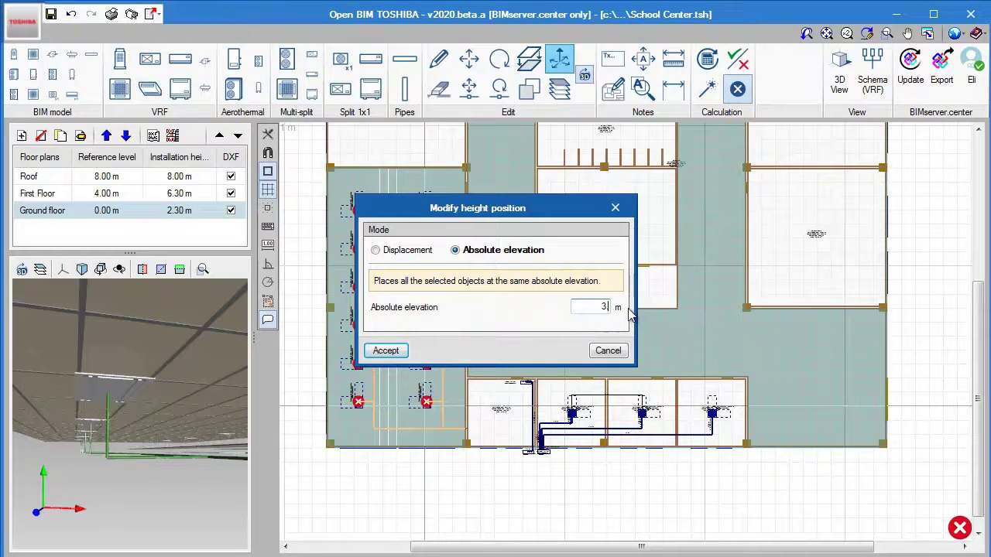
left_click(379, 351)
Automatically size the installation and examine the pipe diameters and branch joints on the ground floor plan.
left_click_drag(175, 386, 138, 392)
left_click(707, 89)
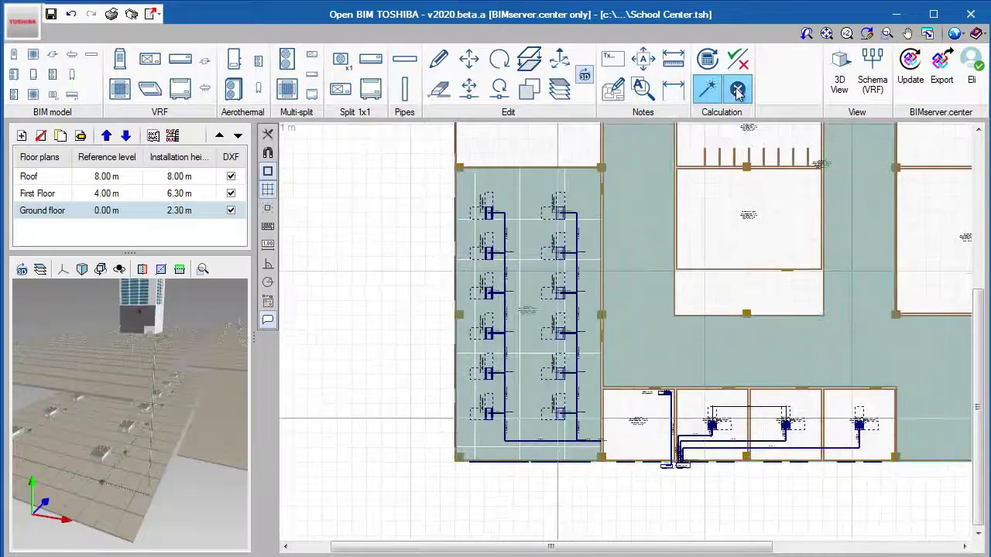
scroll(566, 426, "up", 5)
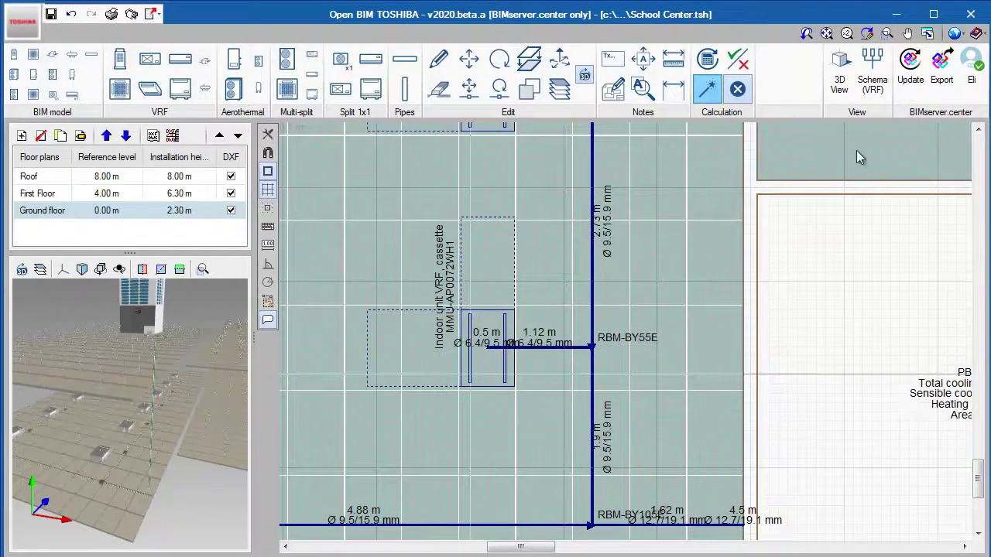
Review the VRF schema and export the model to BIMserver.center.
left_click(873, 84)
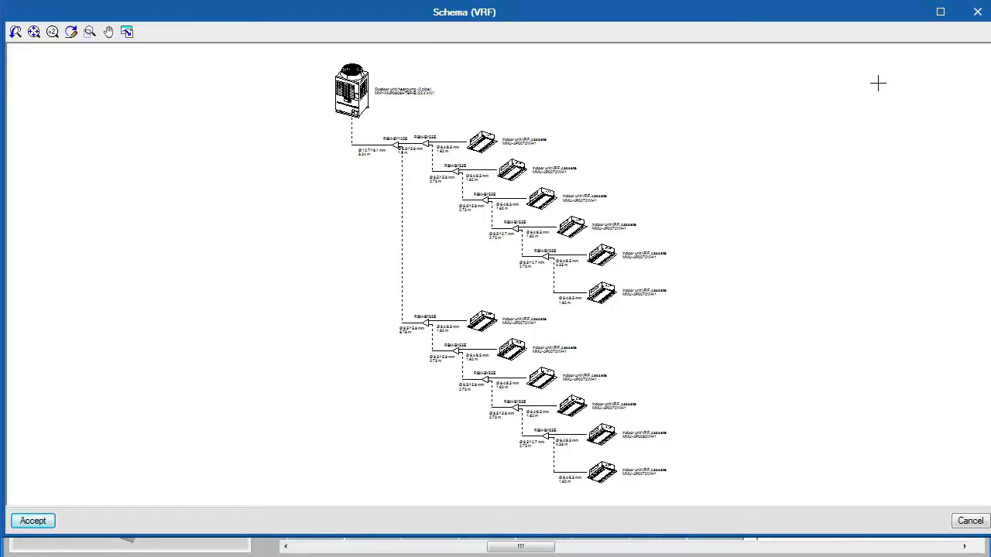
key("Escape")
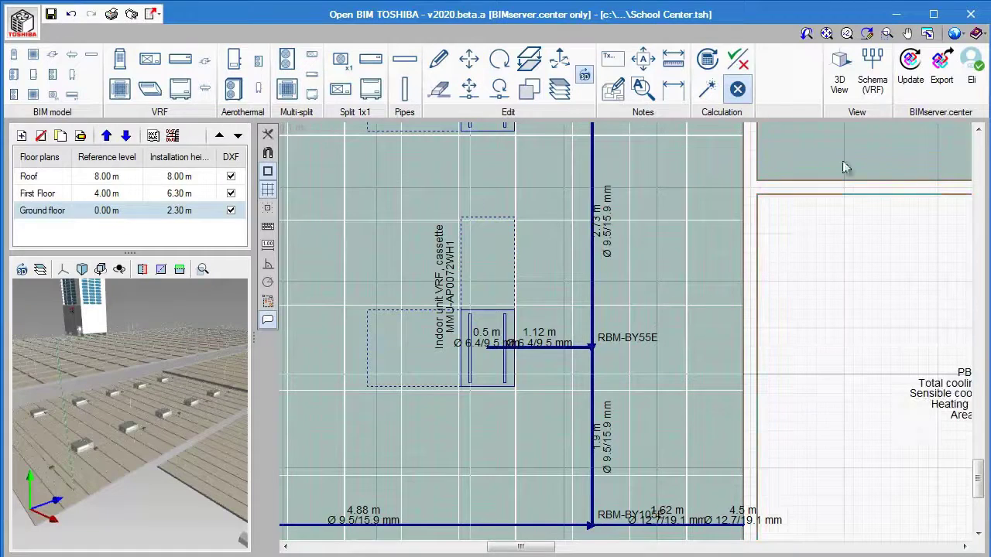
left_click(939, 80)
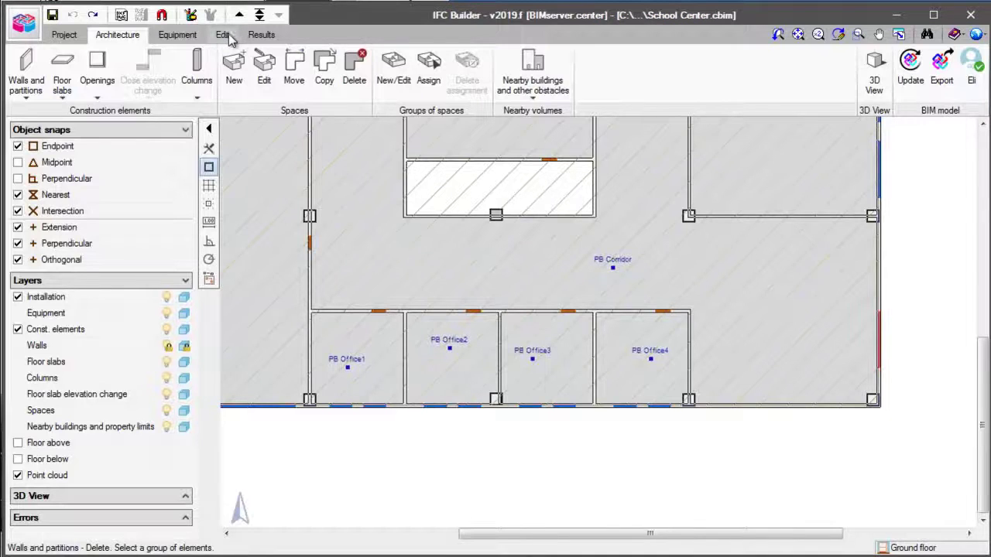
In IFC Builder, delete the partition between PB Office3 and PB Office4 on the ground floor.
left_click(223, 35)
left_click(221, 68)
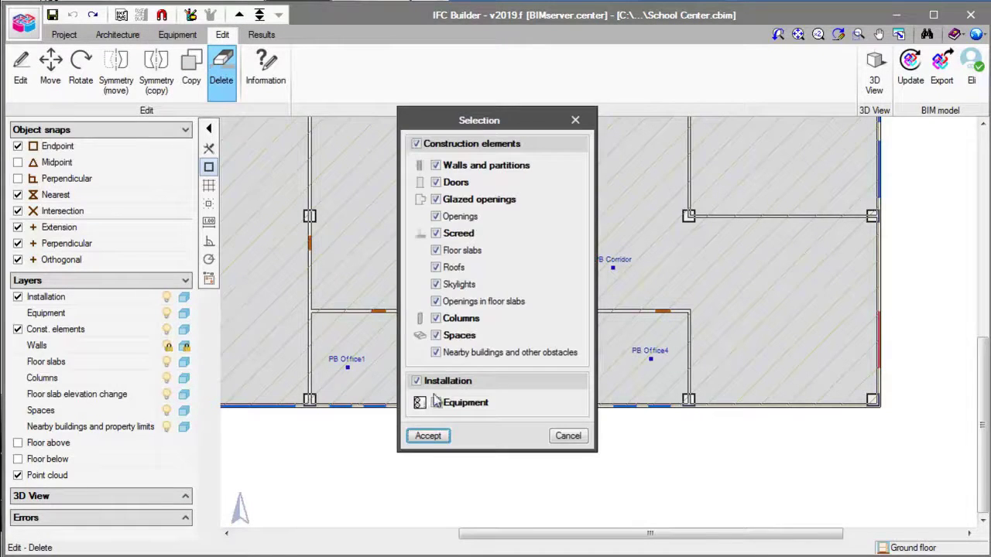
left_click(428, 435)
left_click(593, 364)
right_click(593, 364)
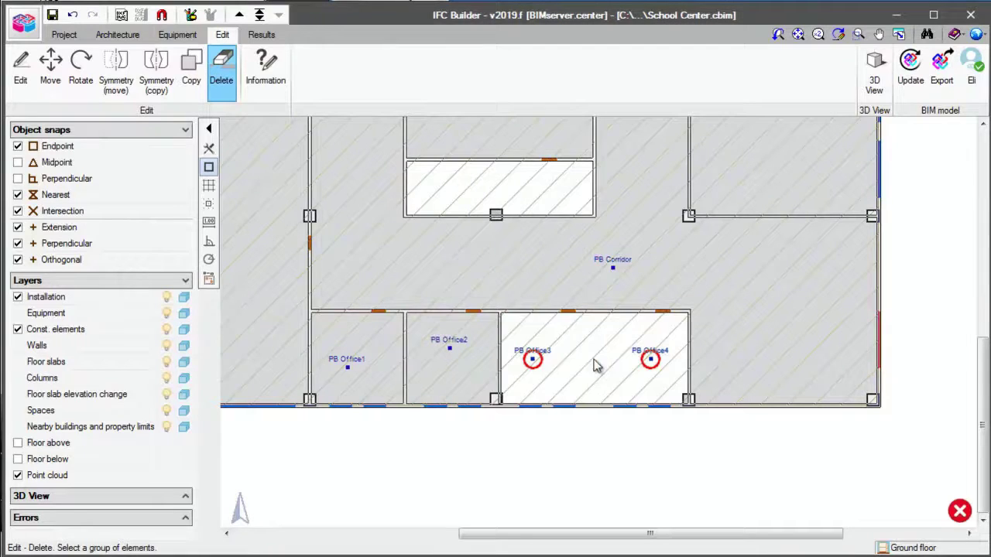
Delete the PB Office4 space from the merged room, keeping PB Office3.
scroll(619, 359, "up", 1)
left_click(665, 362)
right_click(666, 363)
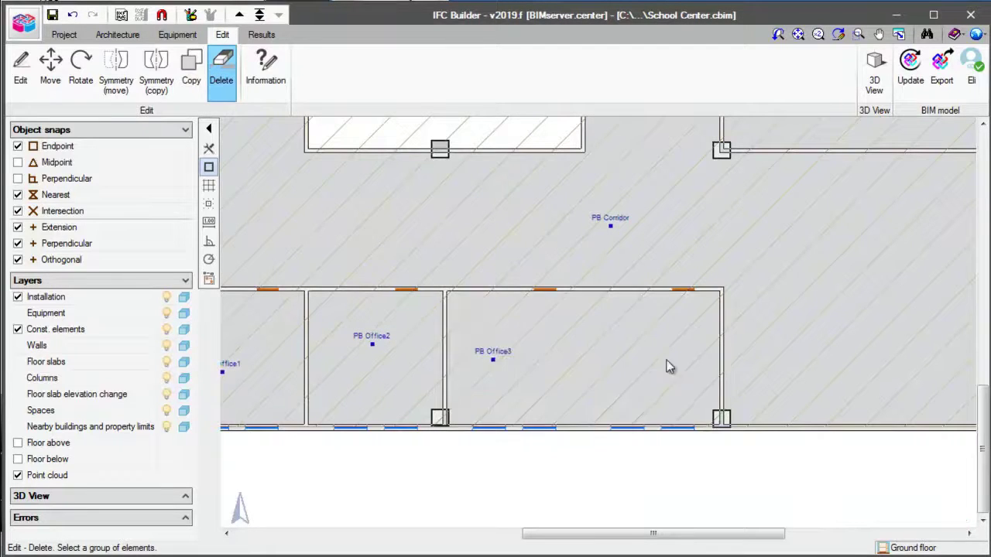
scroll(663, 365, "down", 1)
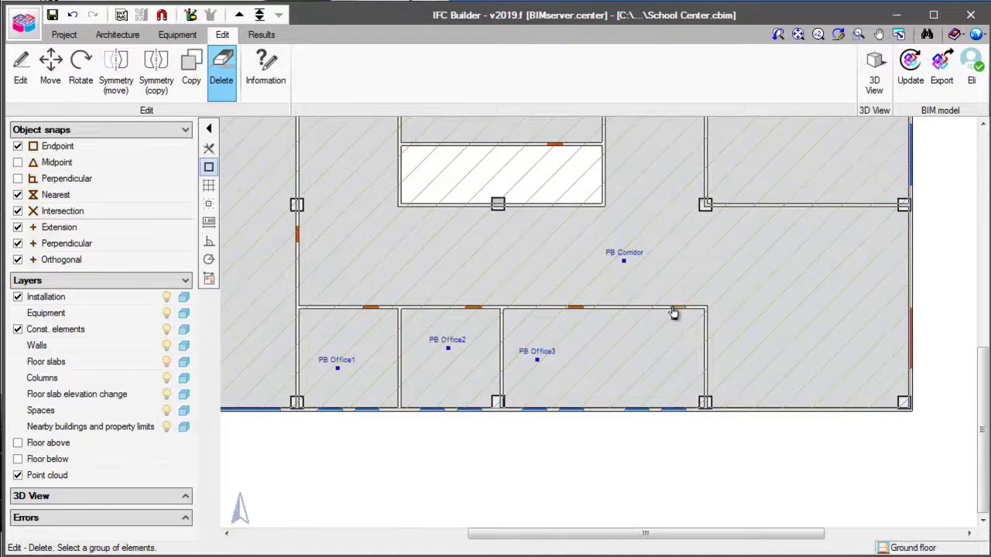
scroll(671, 330, "down", 1)
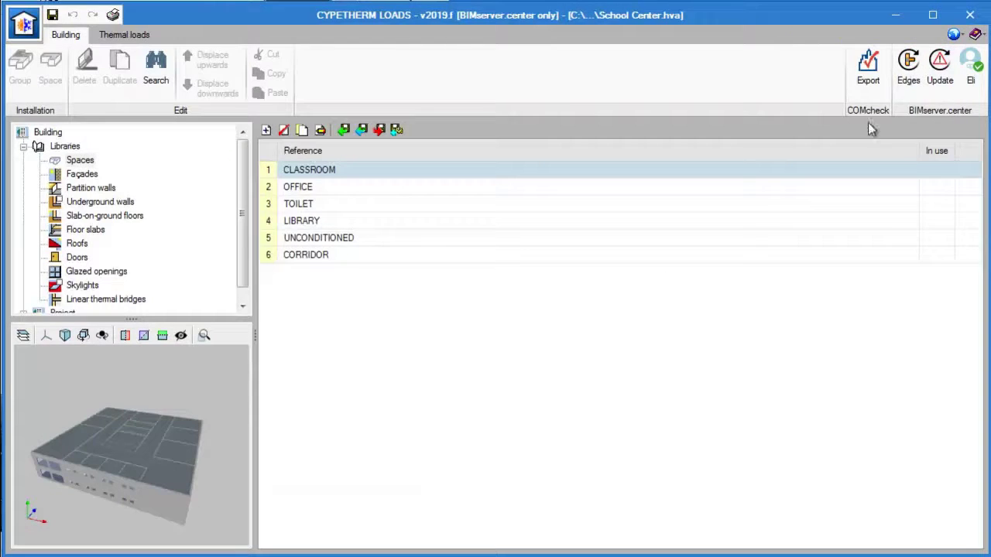
In CYPETHERM LOADS, update the BIM model with the changes from BIMserver.center.
left_click(939, 68)
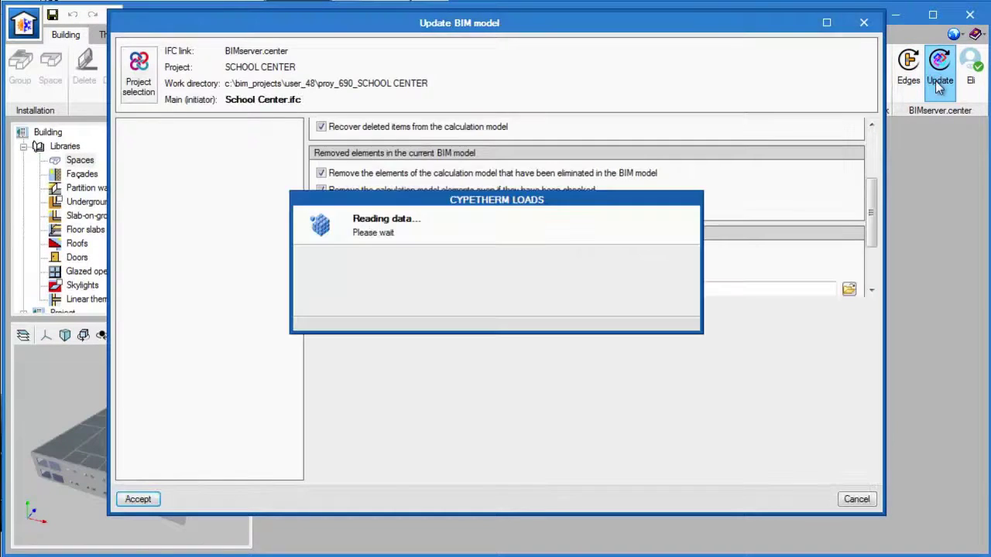
left_click(138, 499)
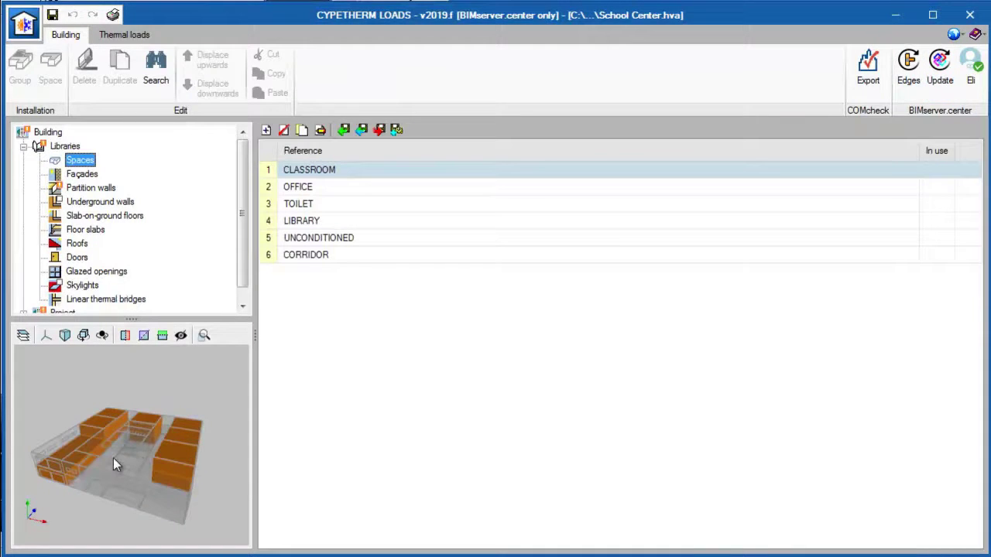
middle_click_drag(113, 458, 111, 456)
Examine the PB Office1, PB Office2 and PB Office3 spaces in the project tree and the 3D model.
scroll(88, 277, "down", 1)
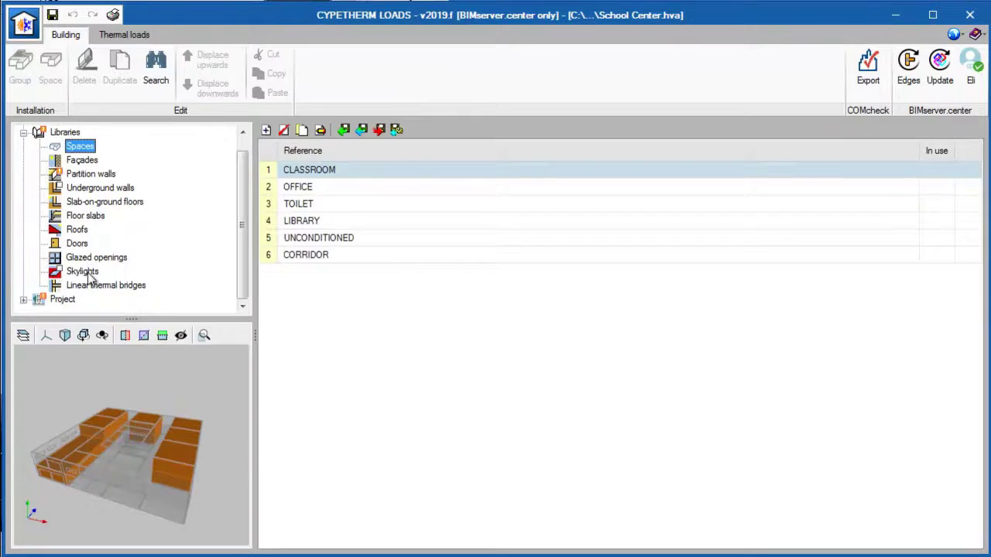
double_click(64, 299)
scroll(77, 286, "down", 2)
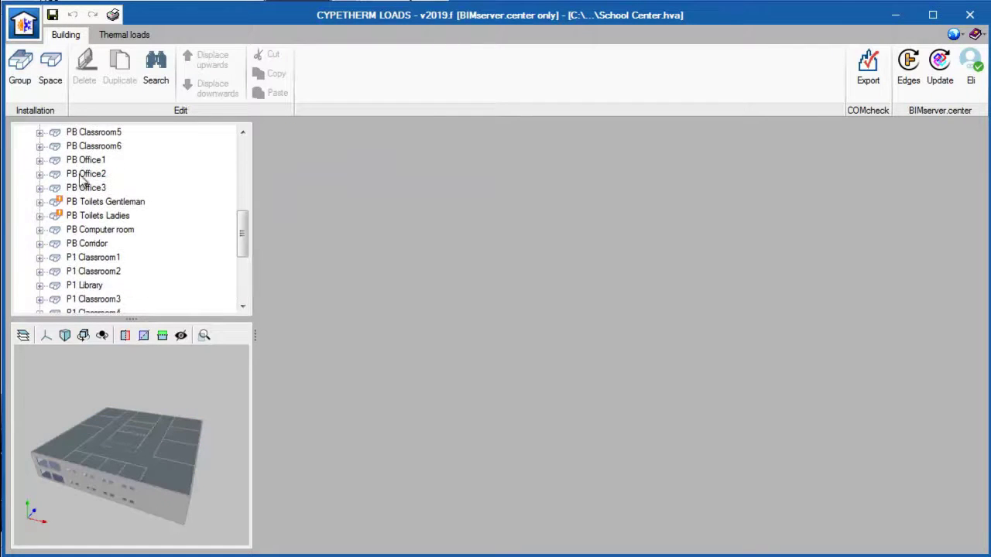
left_click(85, 161)
left_click(87, 175)
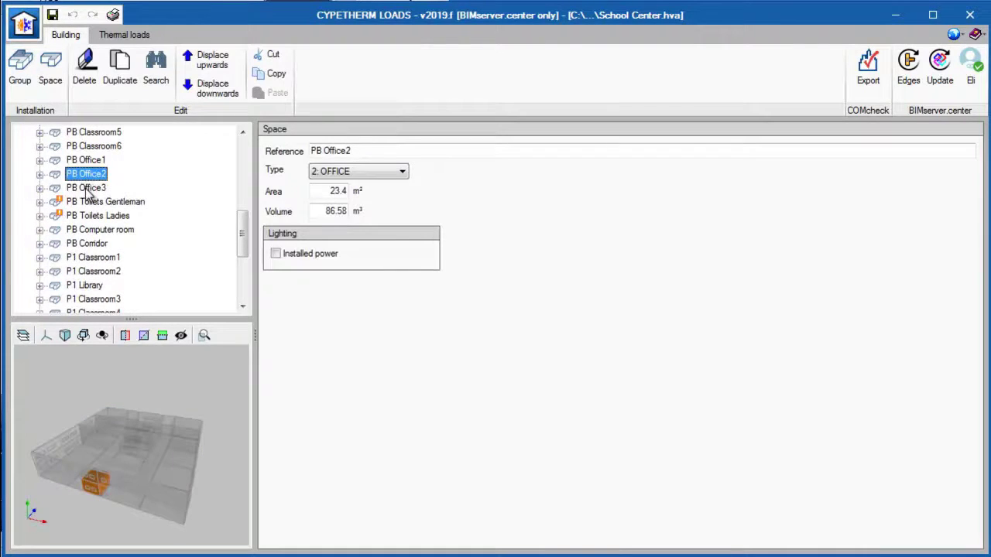
left_click(86, 188)
mouse_move(122, 428)
middle_mouse_down()
mouse_move(126, 413)
mouse_move(124, 428)
middle_mouse_up()
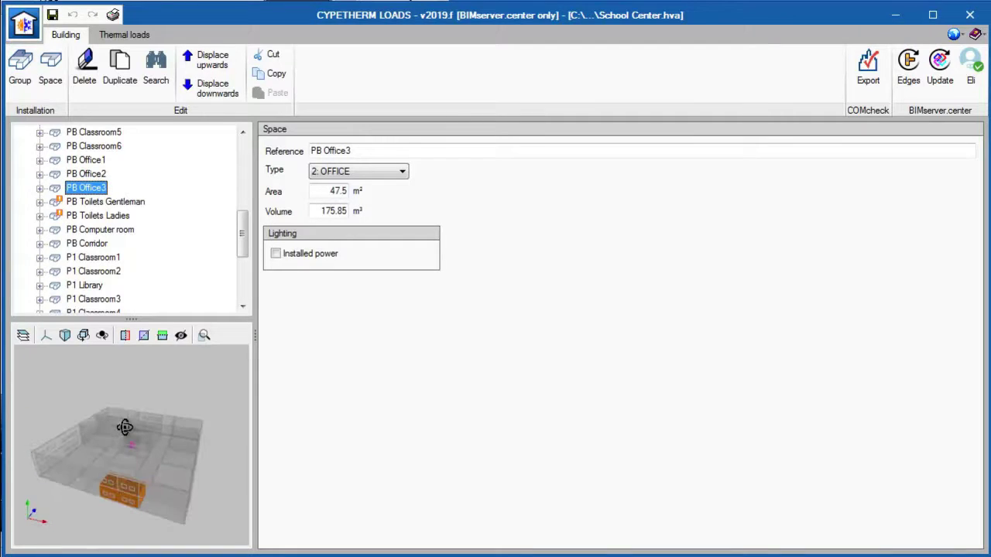
Recalculate the thermal loads and export the results to BIMserver.center.
left_click(124, 34)
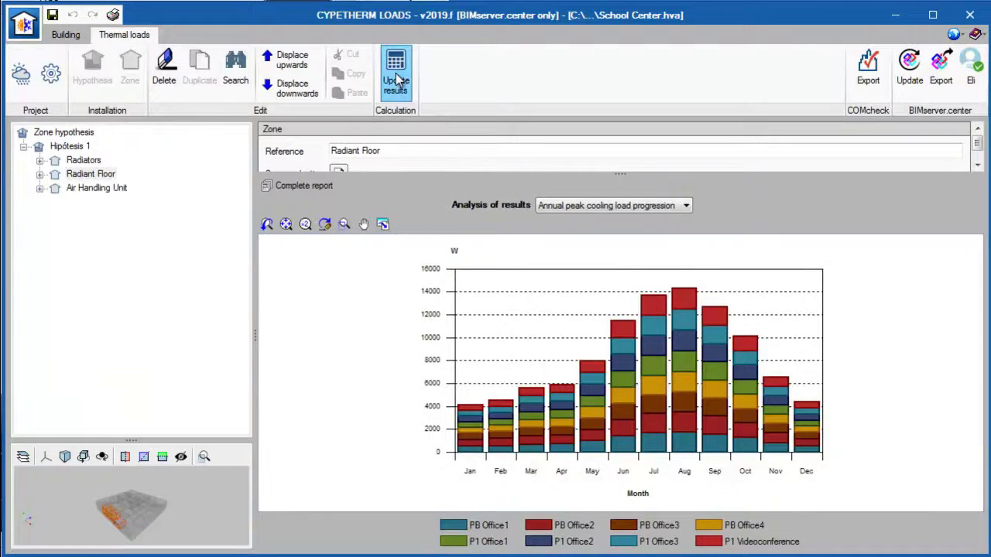
left_click(397, 80)
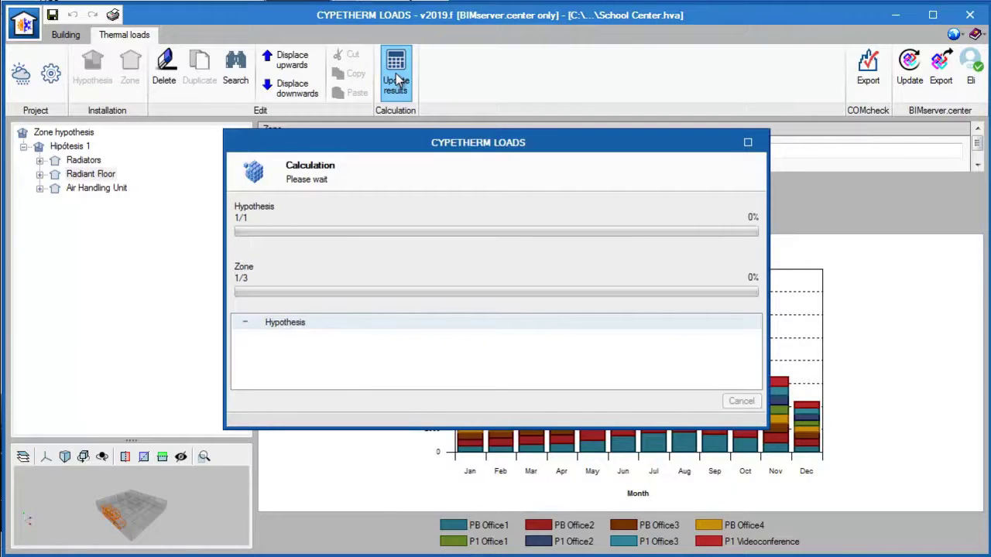
left_click(939, 84)
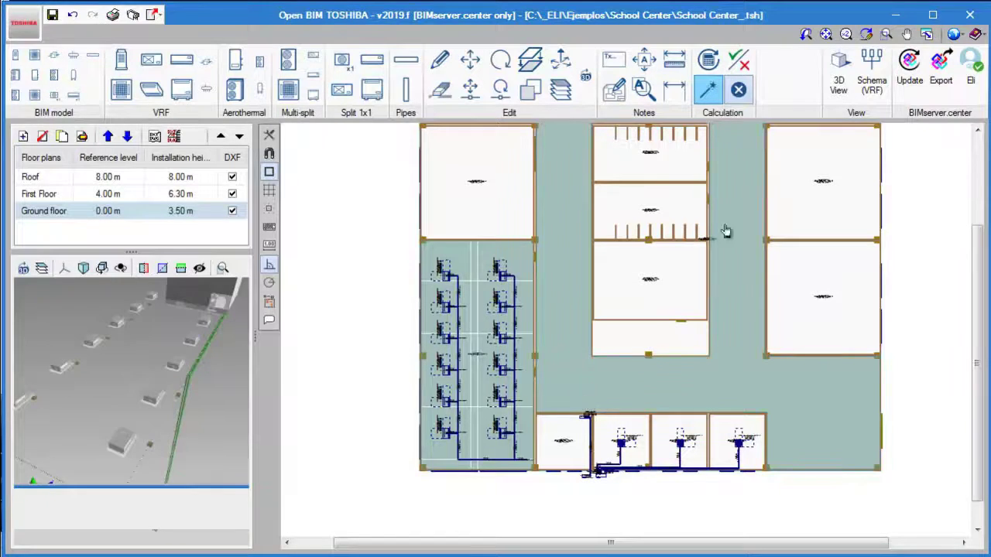
In Open BIM TOSHIBA, update the BIM model with the latest School Center changes from BIMserver.center.
left_click(909, 77)
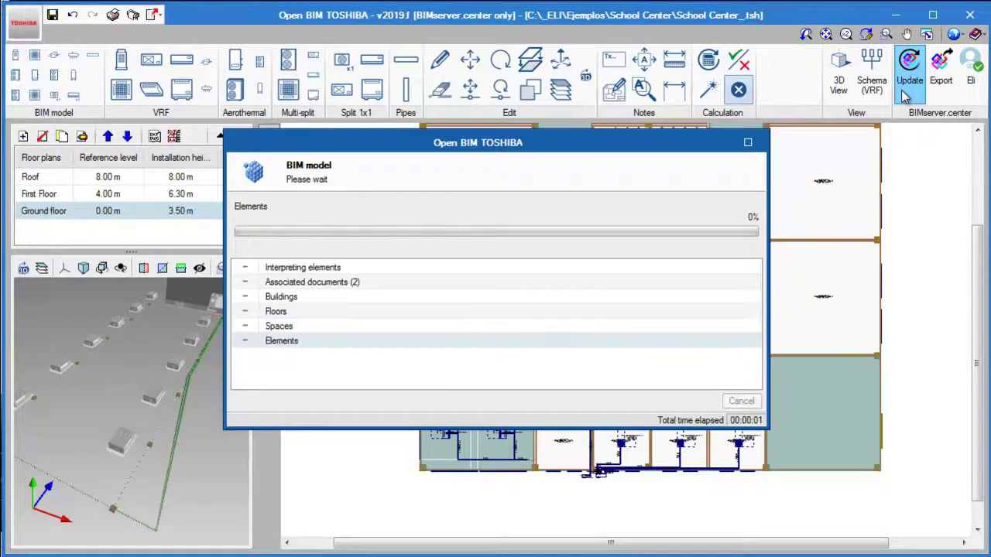
scroll(619, 499, "down", 4)
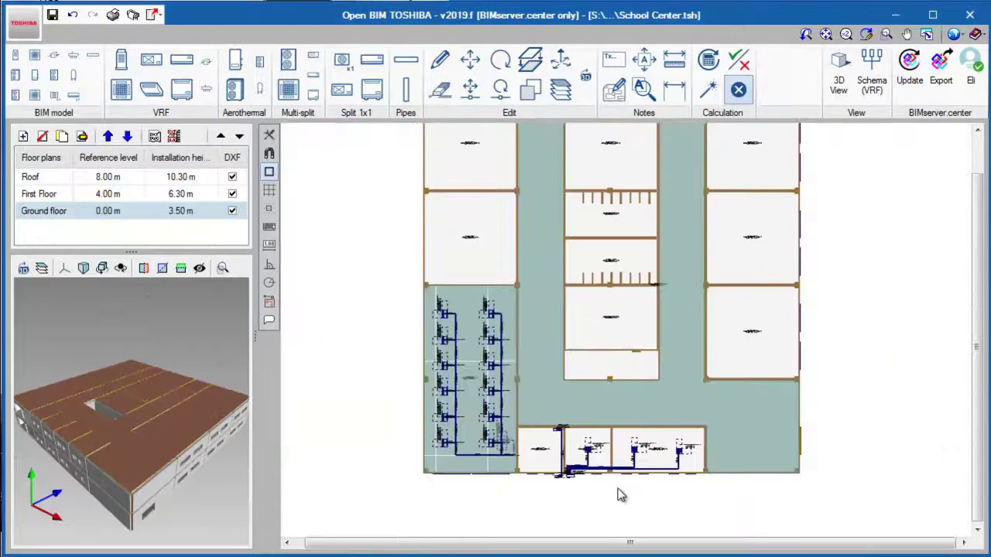
scroll(625, 484, "up", 5)
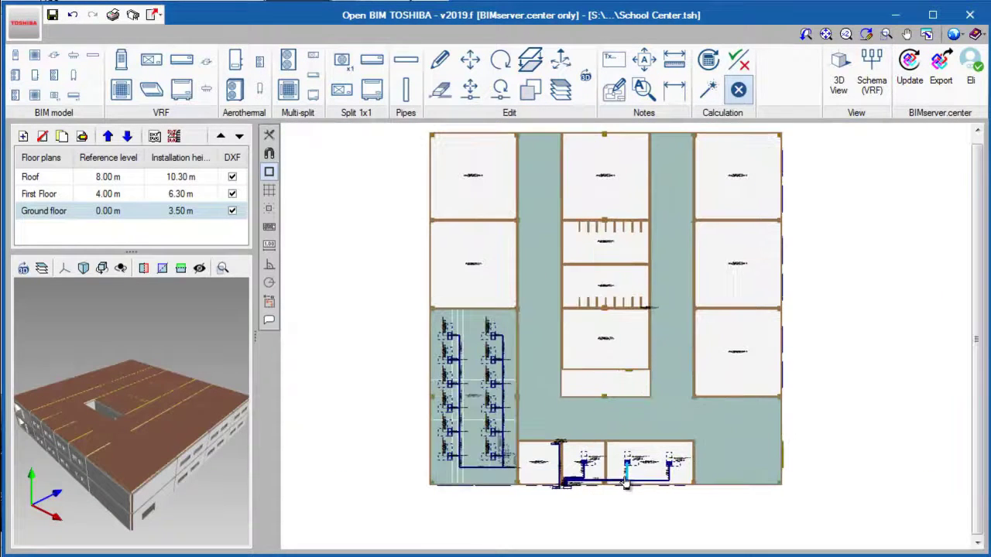
scroll(617, 508, "down", 1)
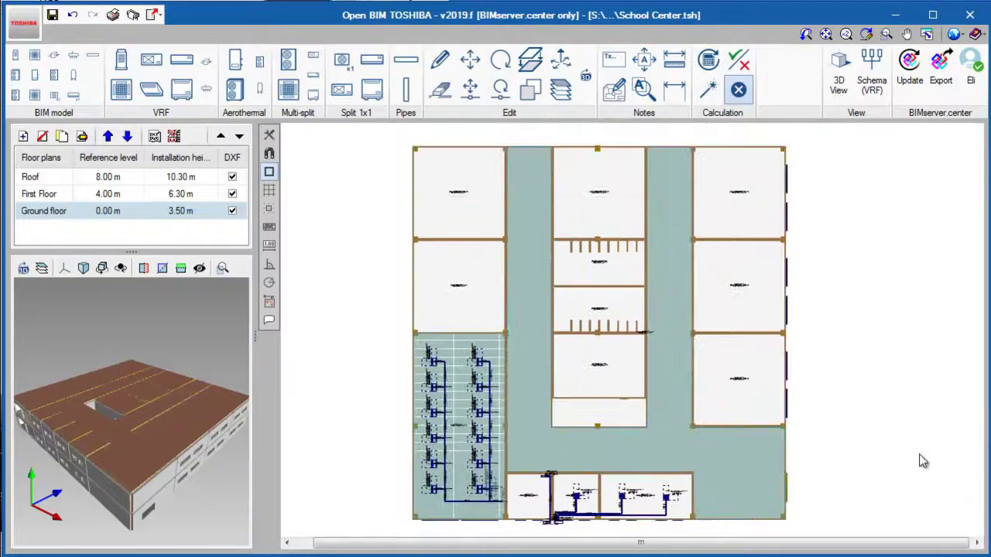
Check the imported thermal loads and areas of the PB Office2 and PB Office 3 spaces on the ground floor plan.
scroll(735, 509, "up", 5)
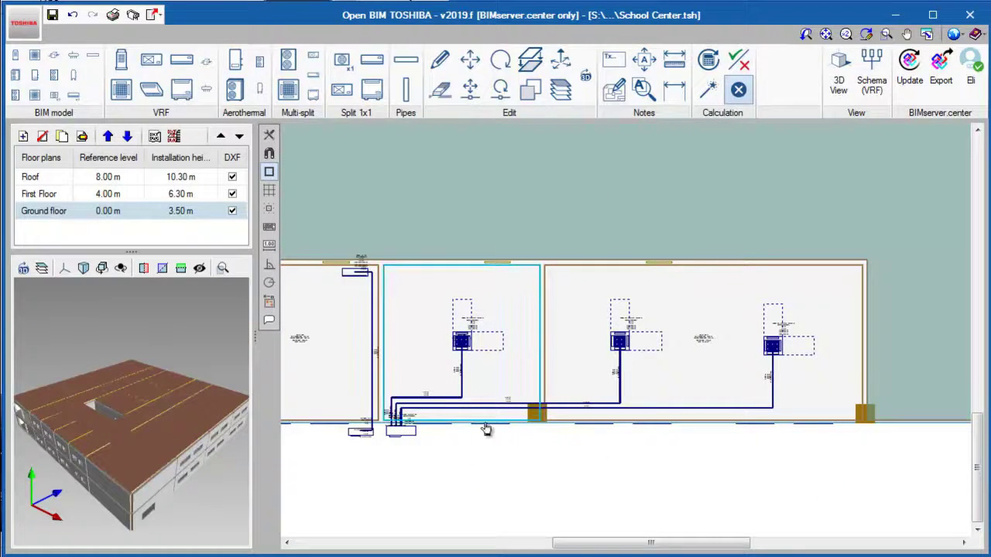
left_click(468, 432)
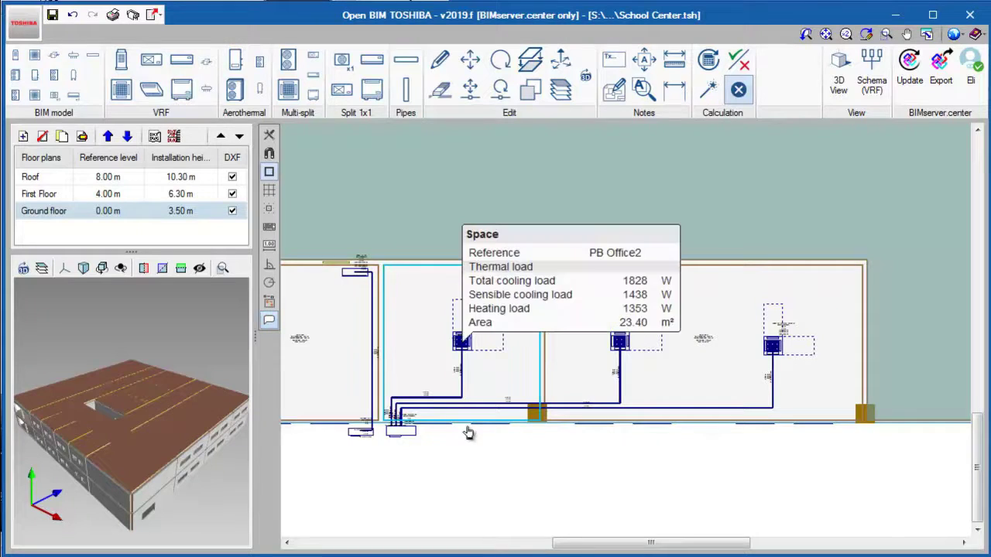
left_click(675, 432)
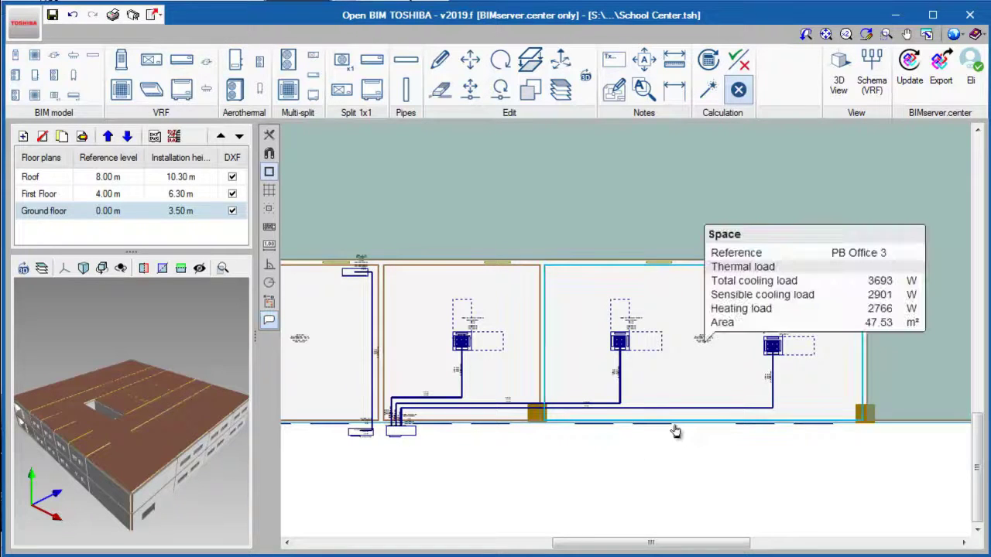
Turn on automatic calculation and check the required capacities of the indoor multi-split unit nearest PB Office2 within PB Office 3.
left_click(708, 90)
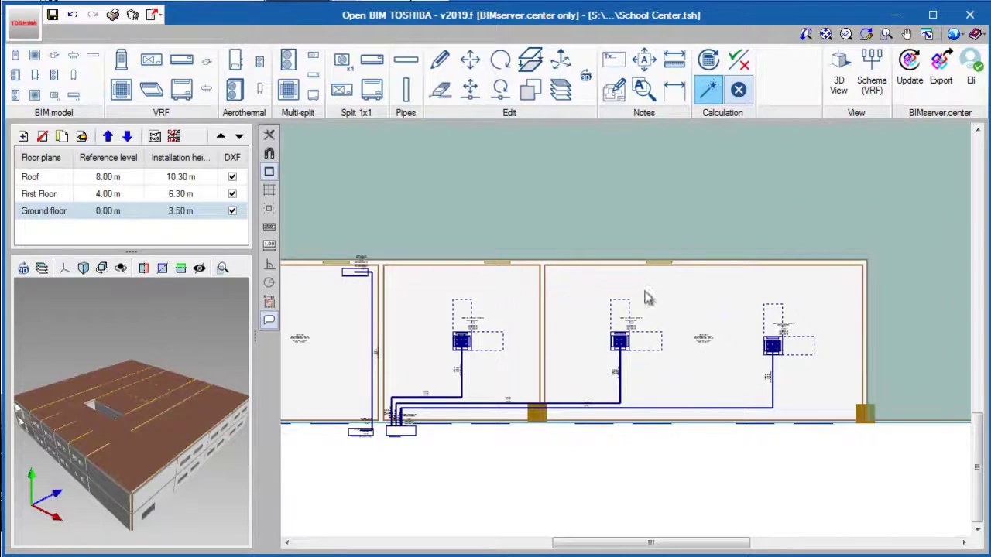
left_click(630, 332)
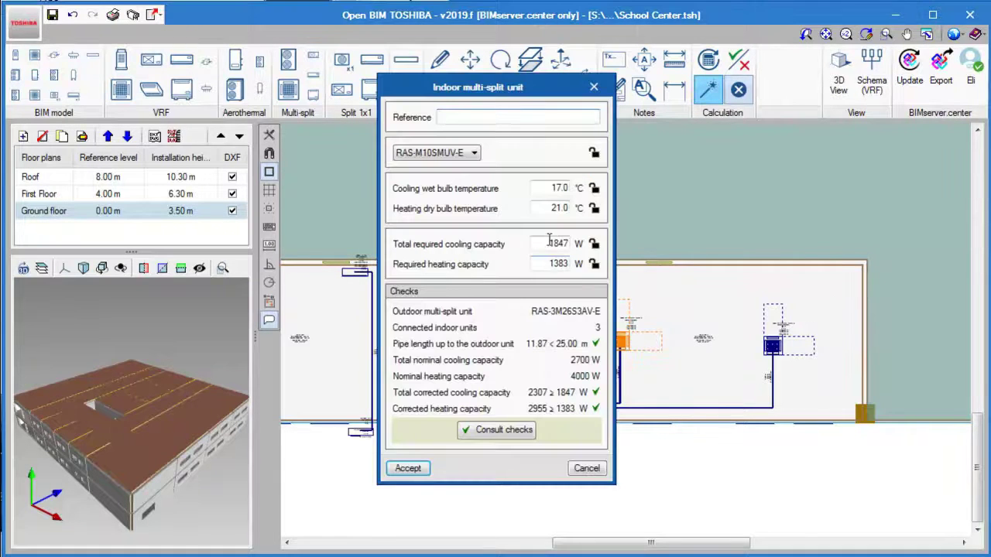
key("Return")
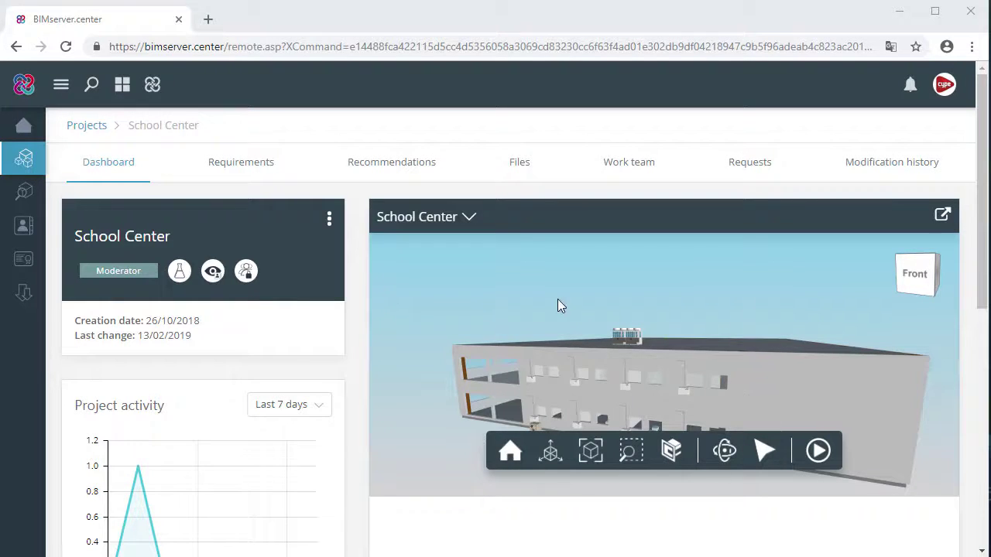
In BIMserver.center, open the School Center Open BIM TOSHIBA file's information in the project files and view its associated materials PDF.
left_click(523, 175)
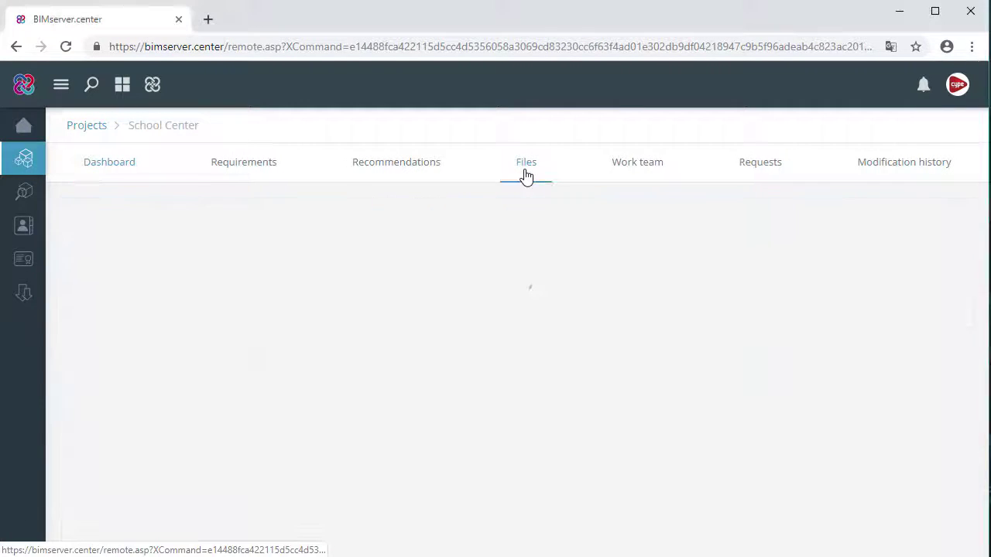
scroll(332, 286, "down", 2)
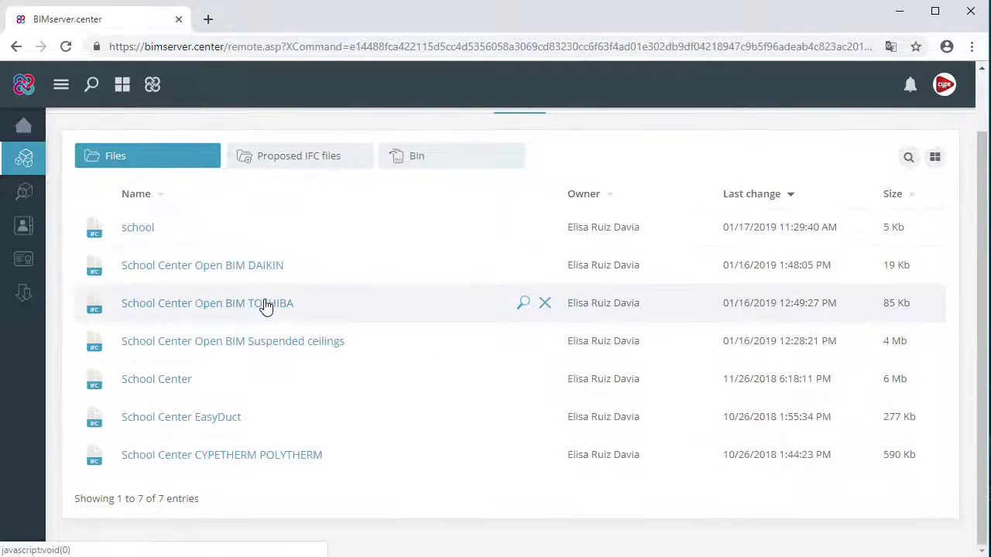
left_click(266, 304)
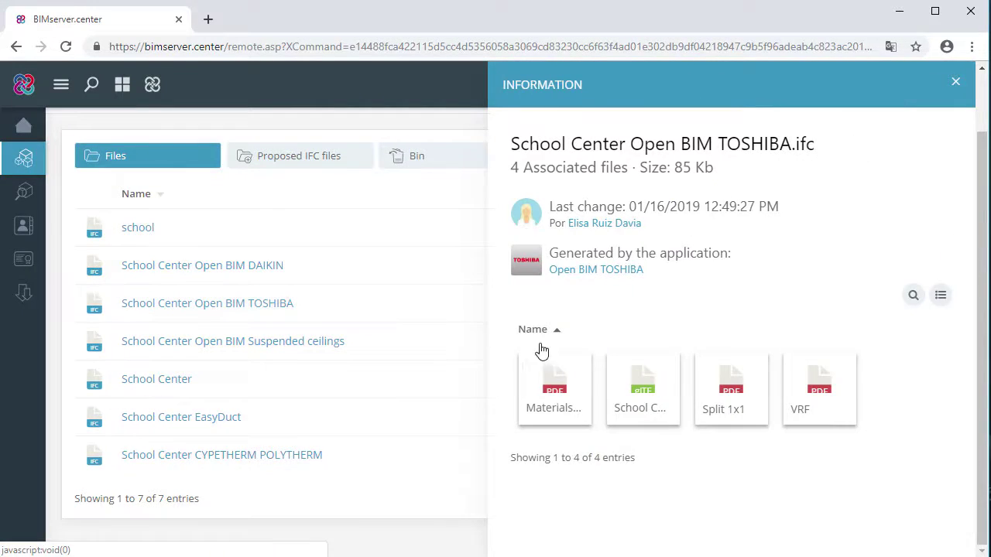
left_click(555, 411)
left_click(760, 90)
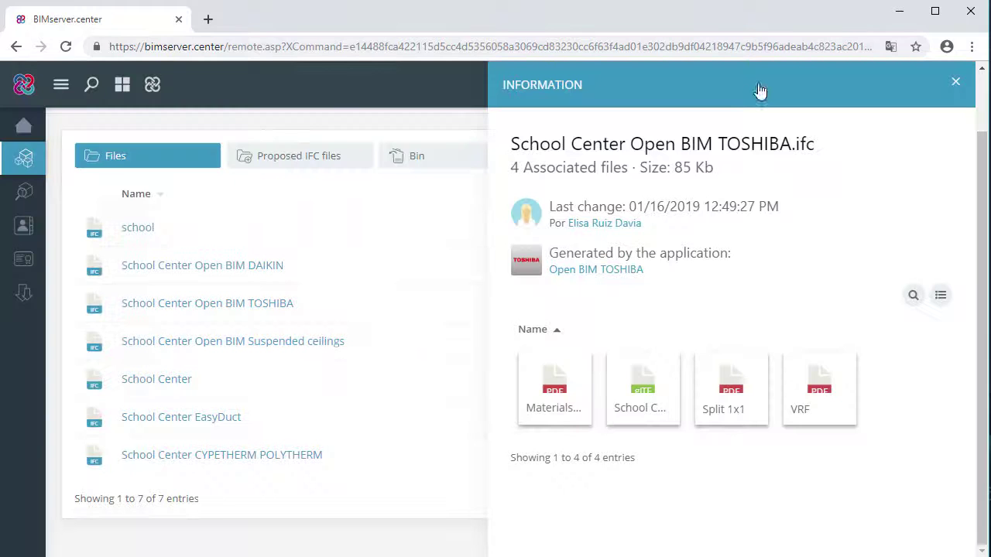
Open the associated Split 1x1 PDF report and read through its index and the office indoor unit tables.
left_click(736, 379)
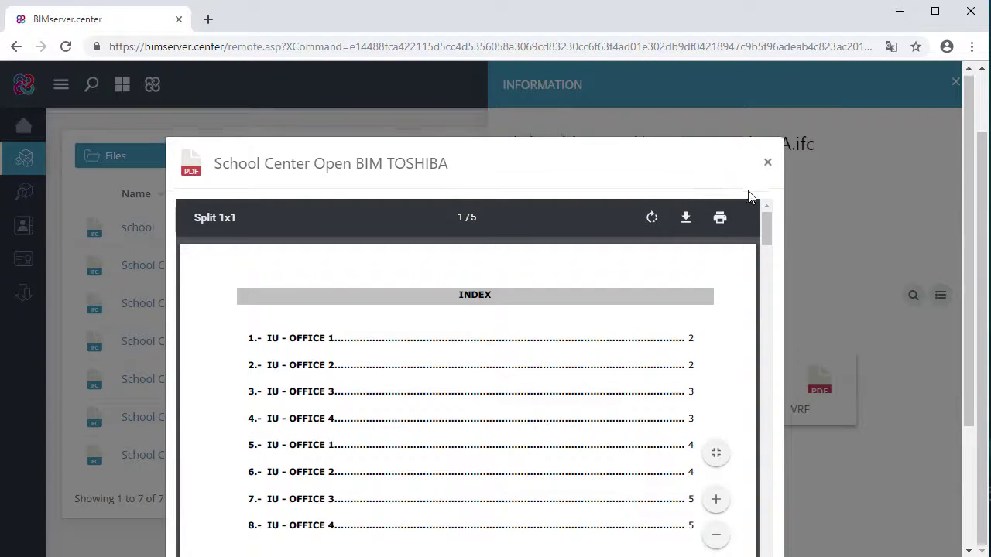
scroll(732, 305, "down", 8)
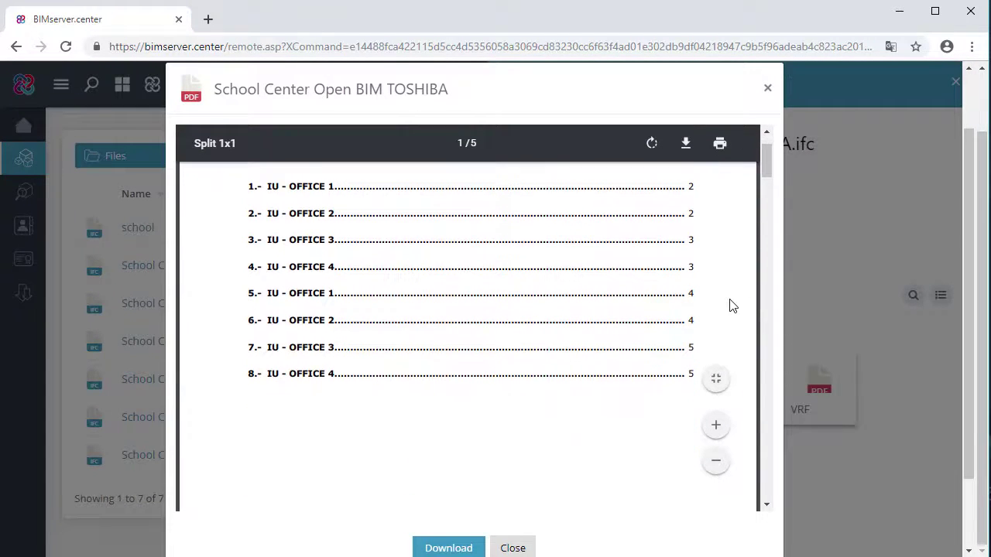
scroll(732, 321, "up", 2)
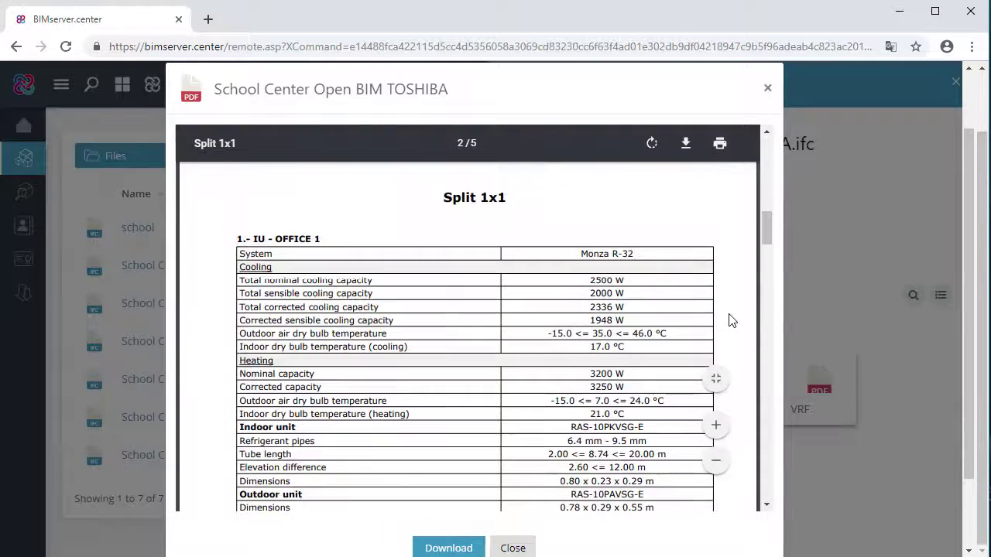
scroll(732, 321, "down", 5)
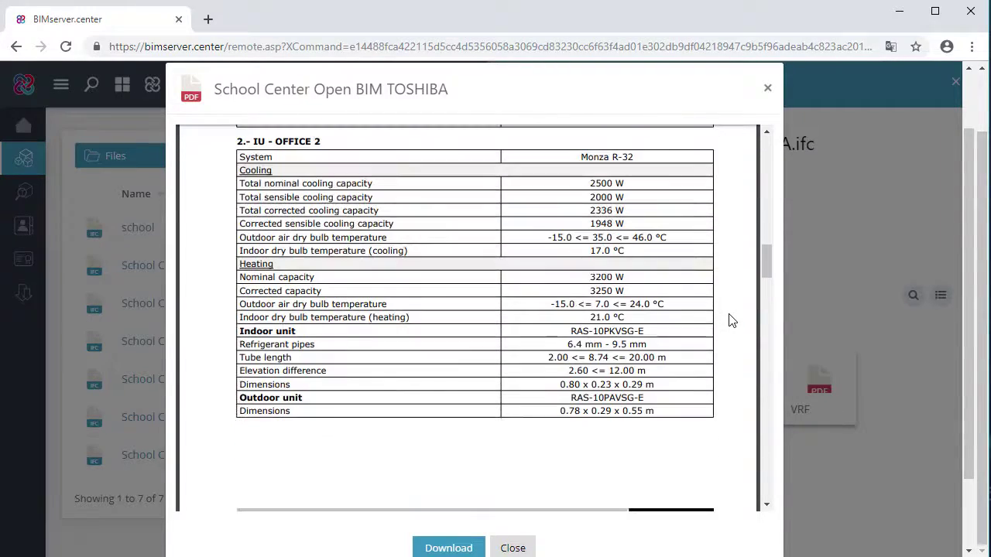
scroll(733, 320, "down", 5)
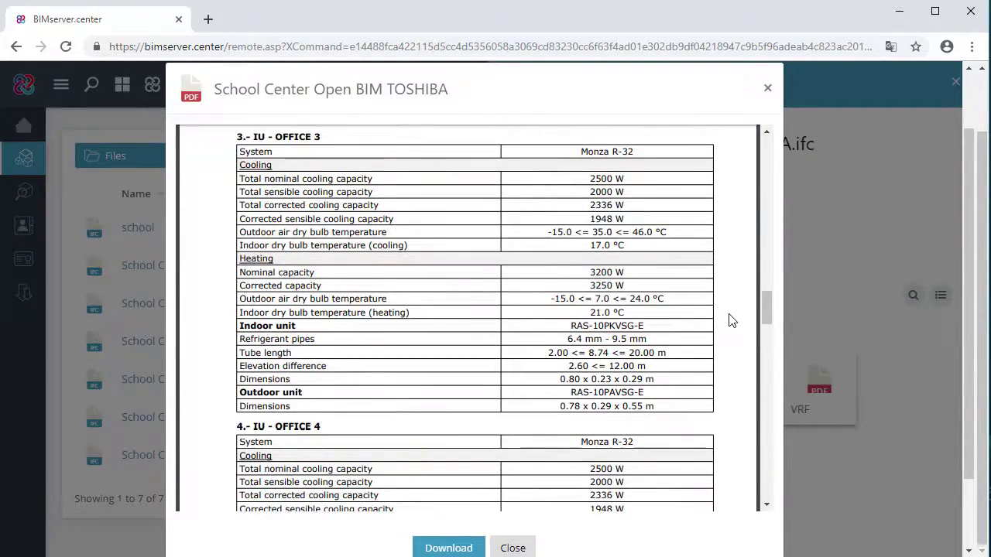